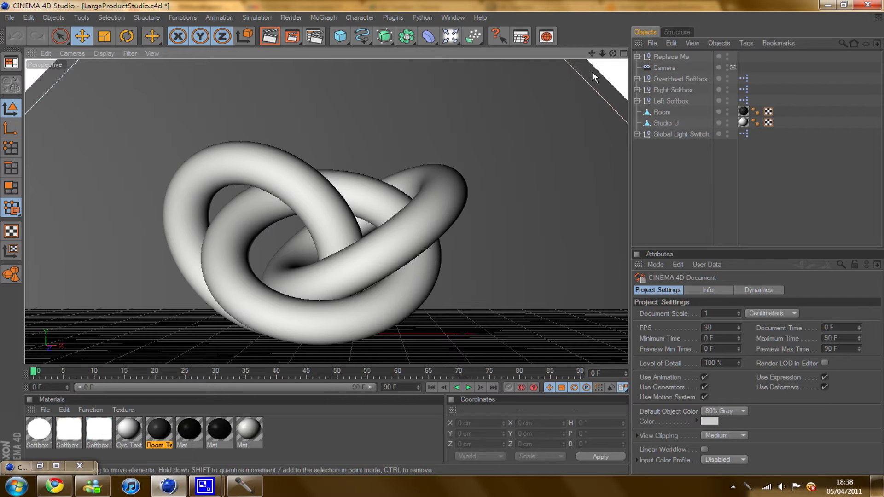
Step: Delete the three interlocking torus rings from the studio scene
left_click_drag(613, 54, 442, 237)
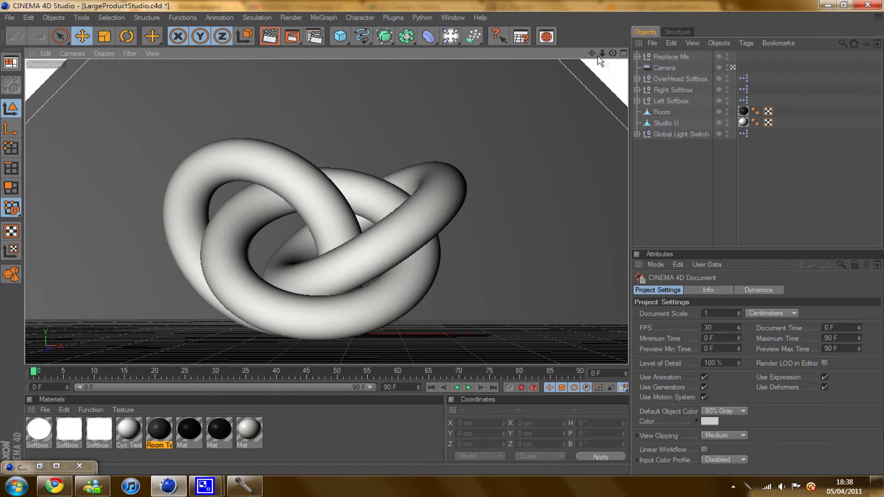
left_click_drag(593, 54, 442, 236)
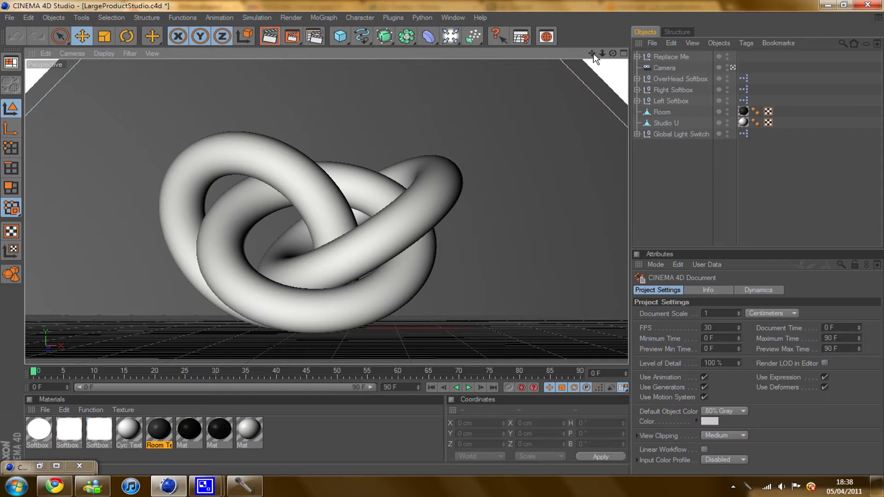
left_click_drag(613, 53, 442, 236)
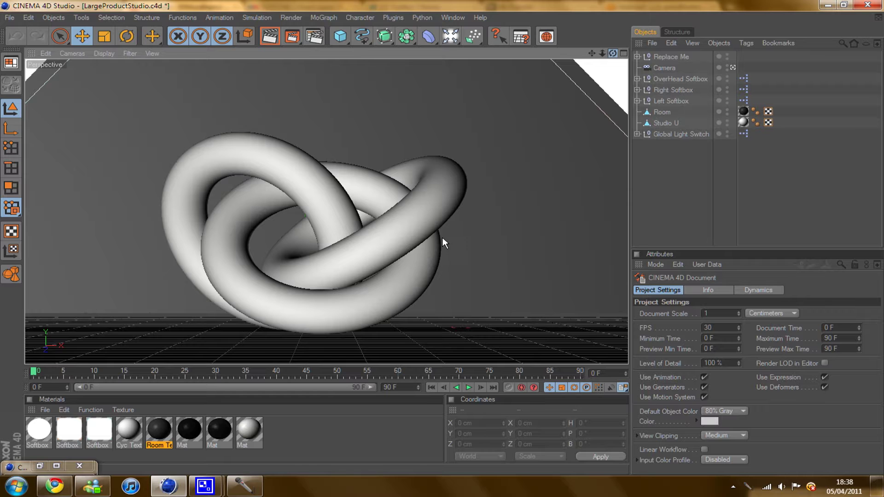
left_click(410, 206)
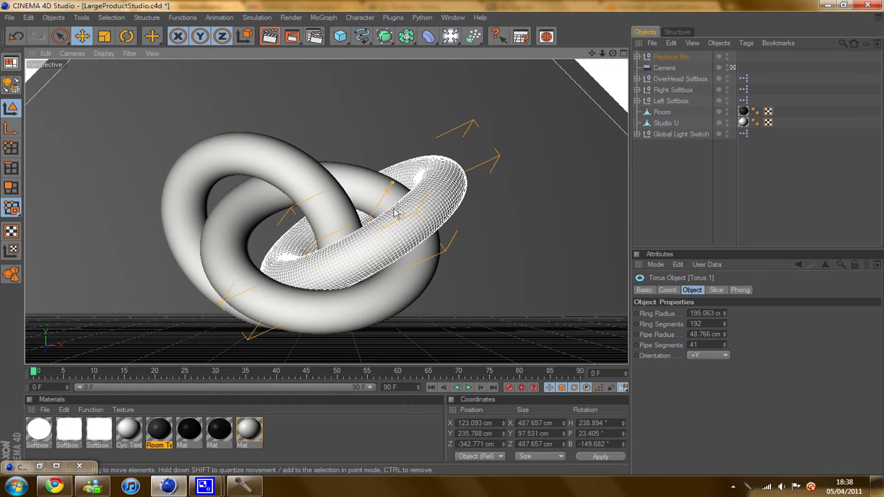
key("Delete")
left_click(350, 208)
key("Delete")
left_click(433, 238)
key("Delete")
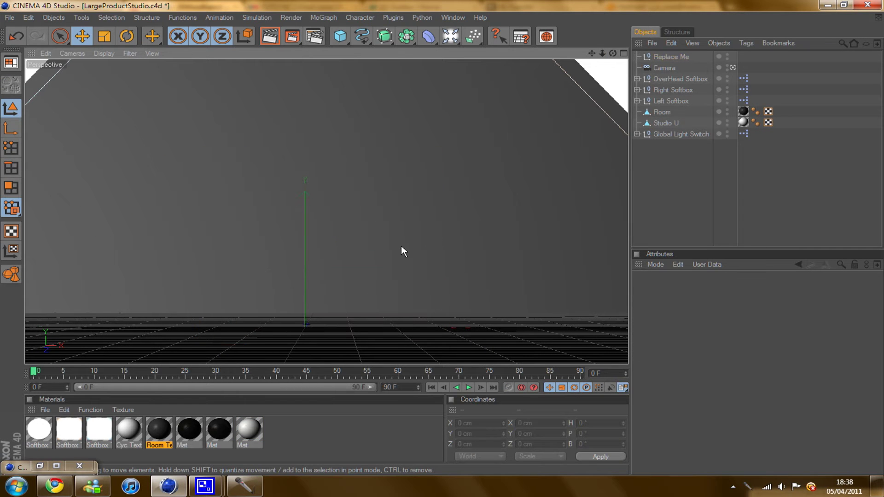
Step: Add a Text spline reading "ABS" and raise it to about 258 cm above the floor
left_click(370, 41)
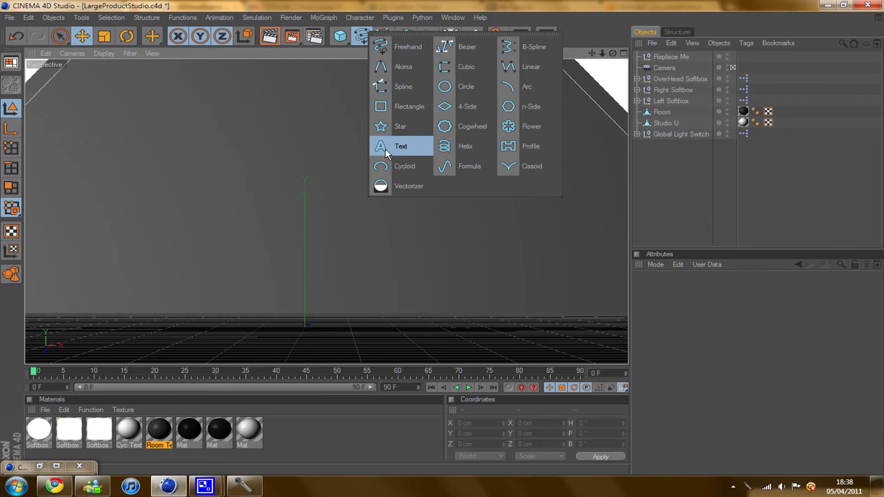
left_click(385, 147)
left_click_drag(306, 273, 305, 168)
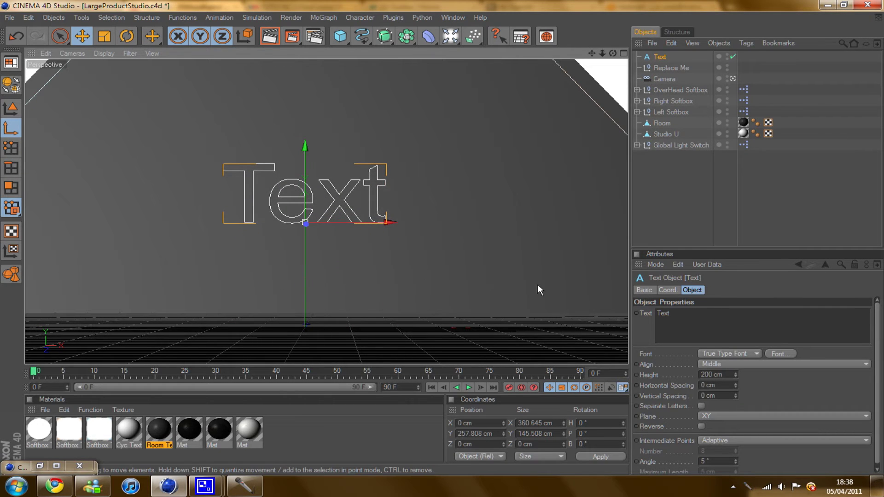
left_click(695, 314)
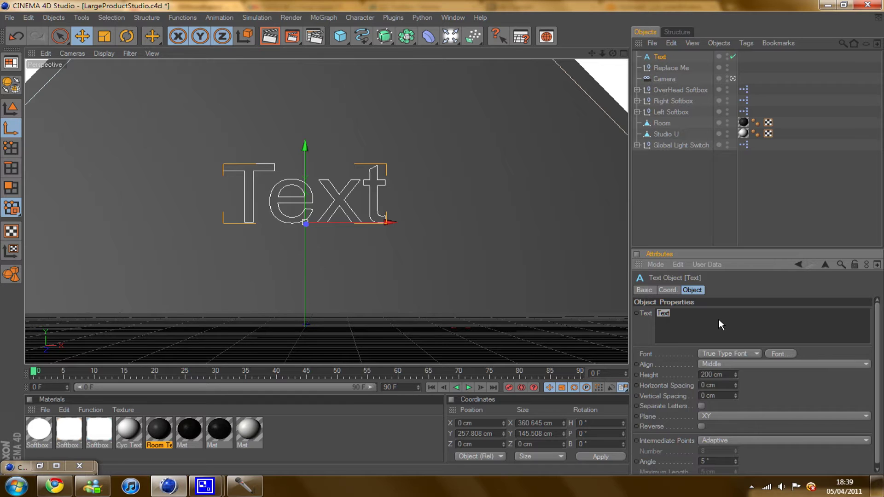
type("ABS")
Step: Add an Extrude NURBS with the Text spline as its child and set its Z movement to 53 cm
left_click_drag(384, 36, 513, 46)
left_click(671, 67)
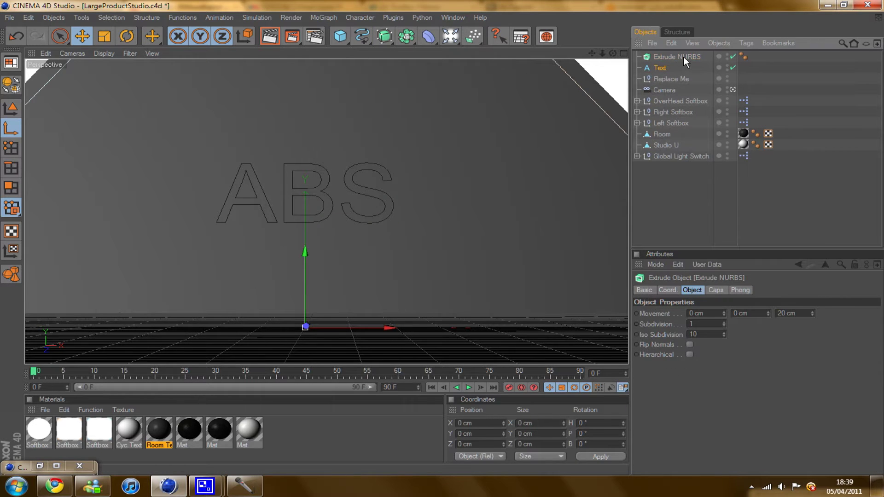
left_click_drag(684, 58, 685, 57)
left_click(690, 57)
left_click_drag(813, 315, 815, 311)
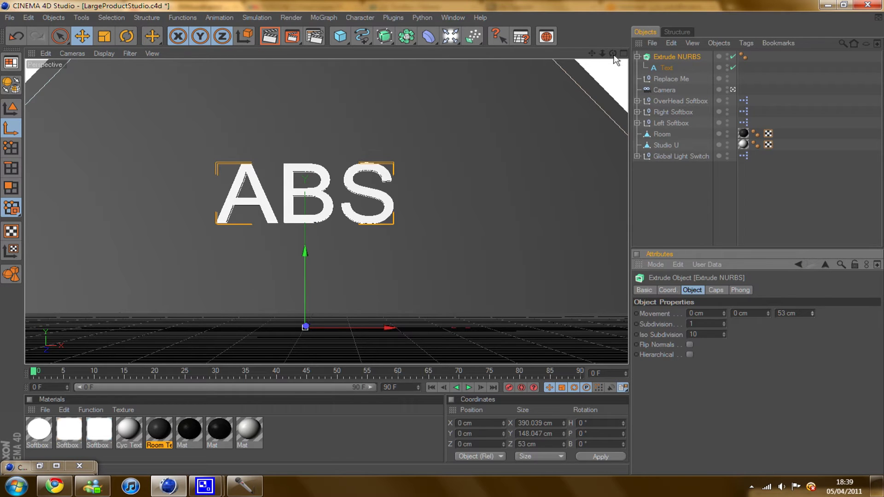
Step: Change the font of the ABS text to Homoarakhn in the Regular style
mouse_move(613, 54)
left_mouse_down()
mouse_move(442, 238)
mouse_move(613, 55)
left_mouse_up()
scroll(529, 190, "up", 4)
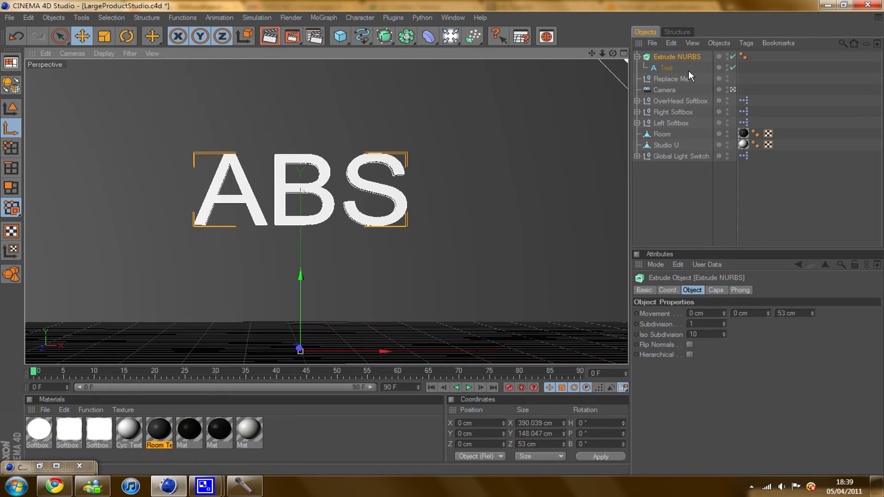
left_click(666, 69)
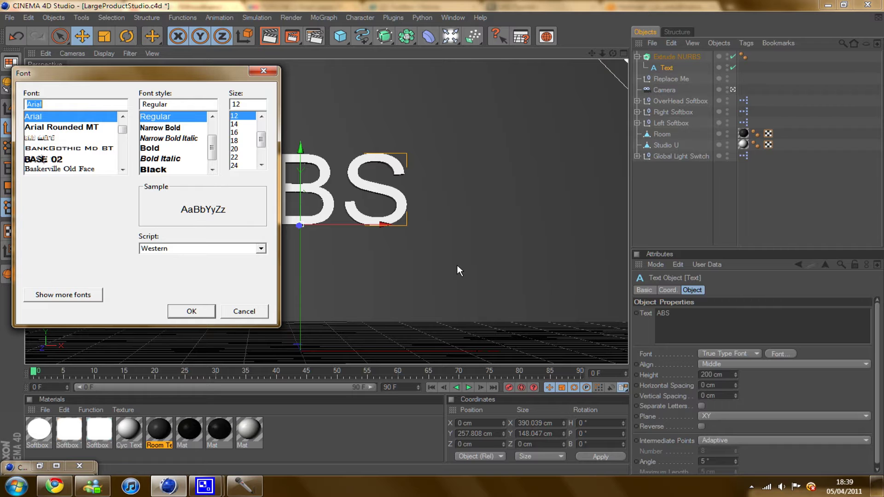
scroll(64, 128, "down", 1)
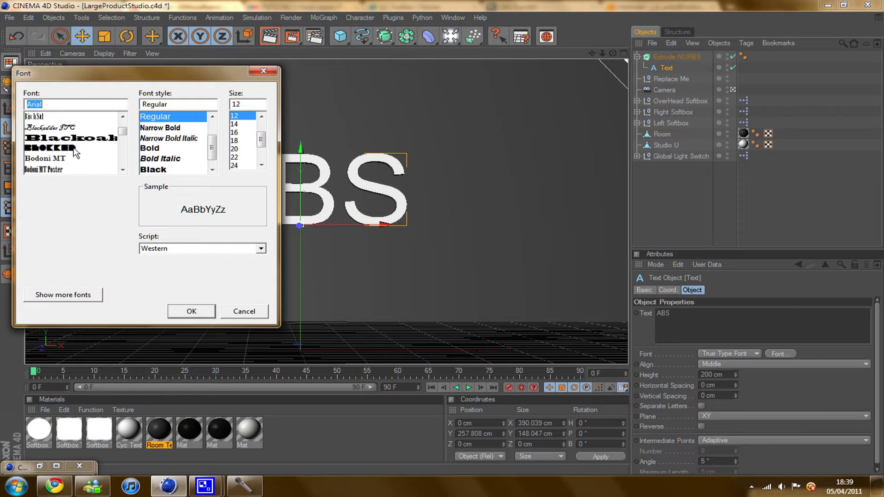
scroll(75, 152, "down", 1)
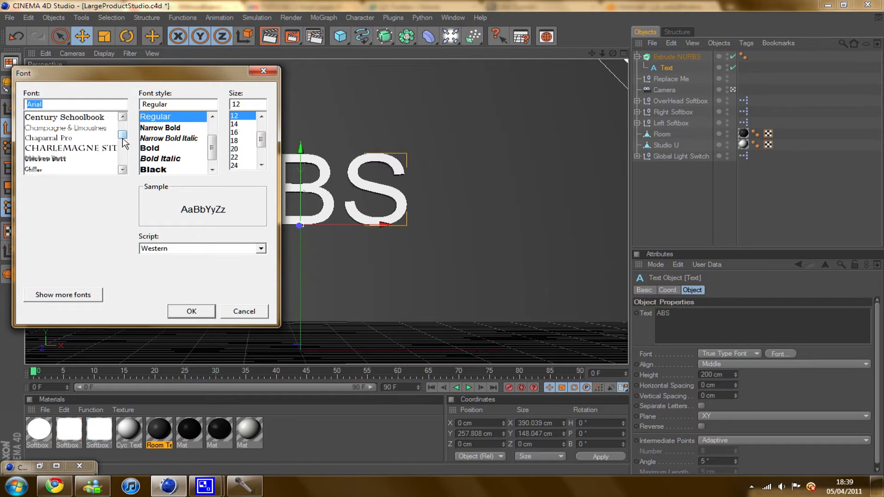
scroll(119, 136, "down", 10)
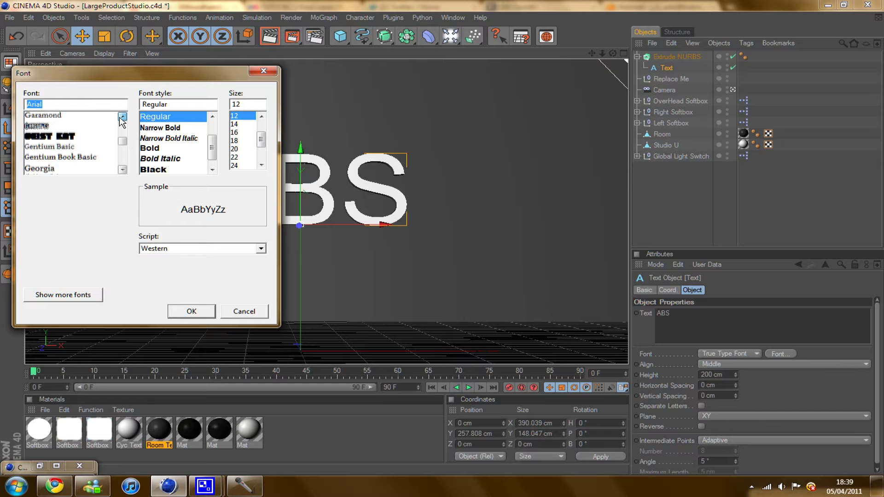
scroll(122, 136, "up", 3)
scroll(122, 140, "up", 6)
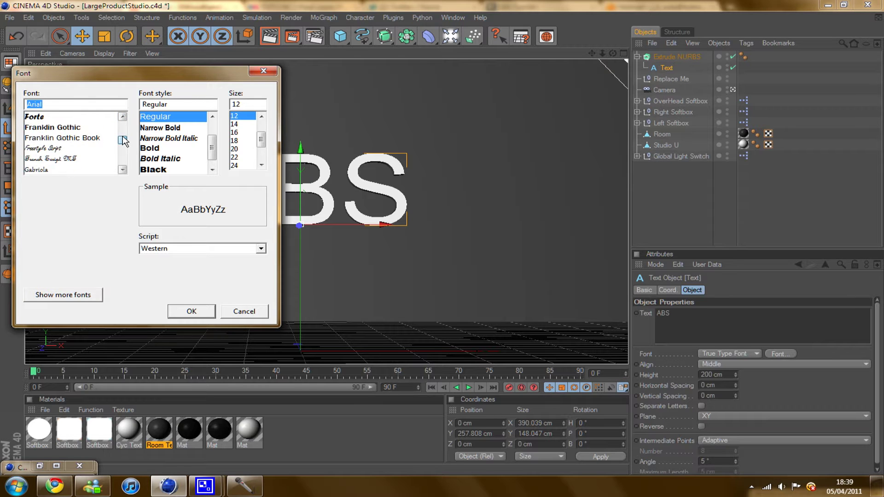
left_click(122, 170)
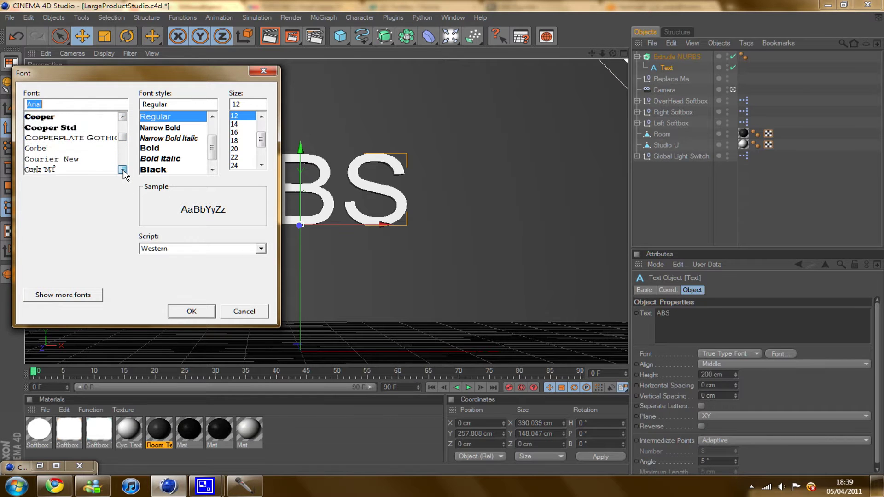
left_click(123, 170)
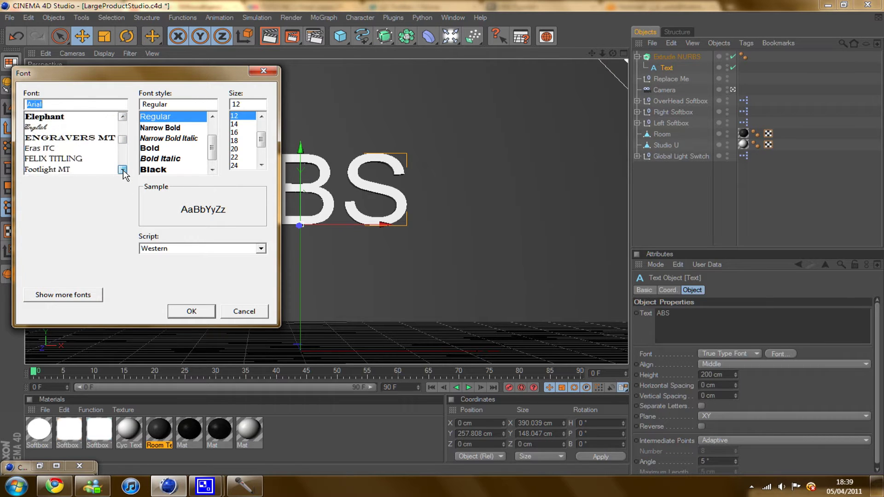
left_click(123, 170)
left_click(123, 170)
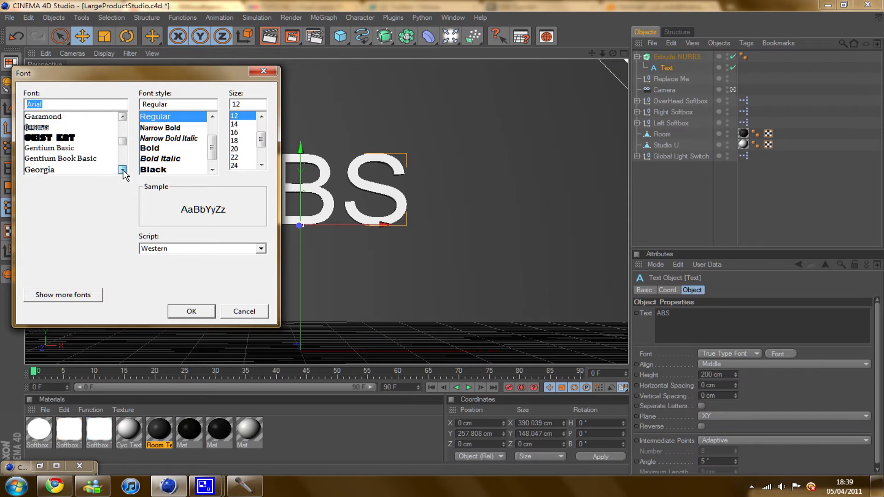
left_click(123, 170)
left_click(123, 170)
left_click(122, 170)
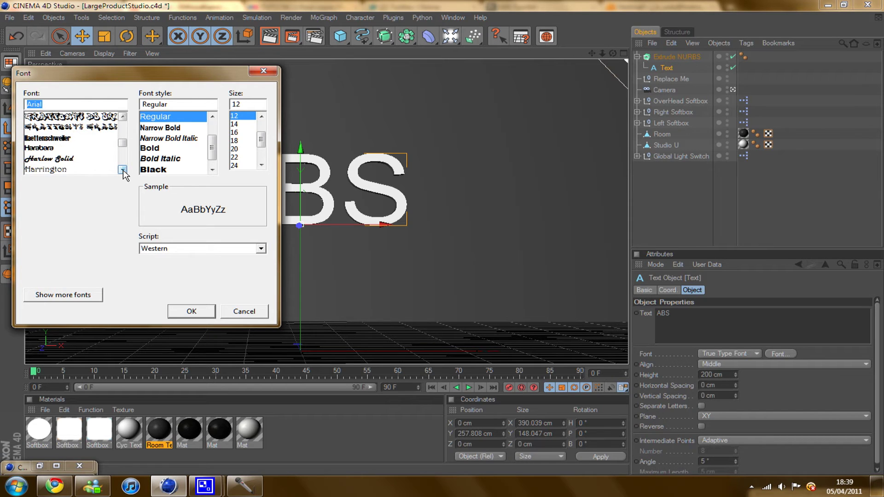
left_click(122, 170)
left_click(123, 170)
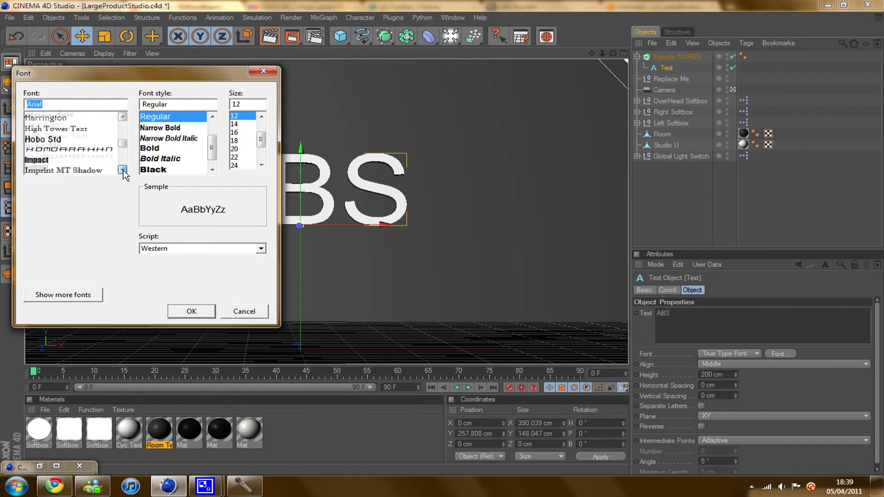
left_click(123, 170)
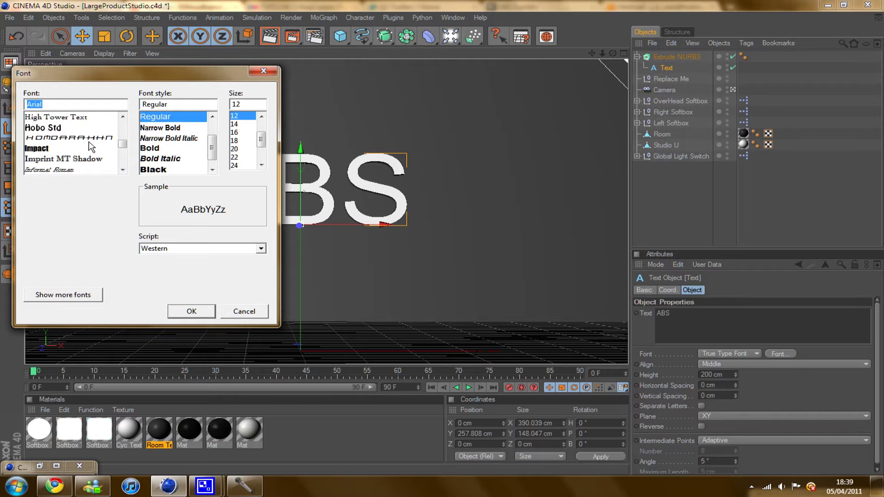
left_click(89, 142)
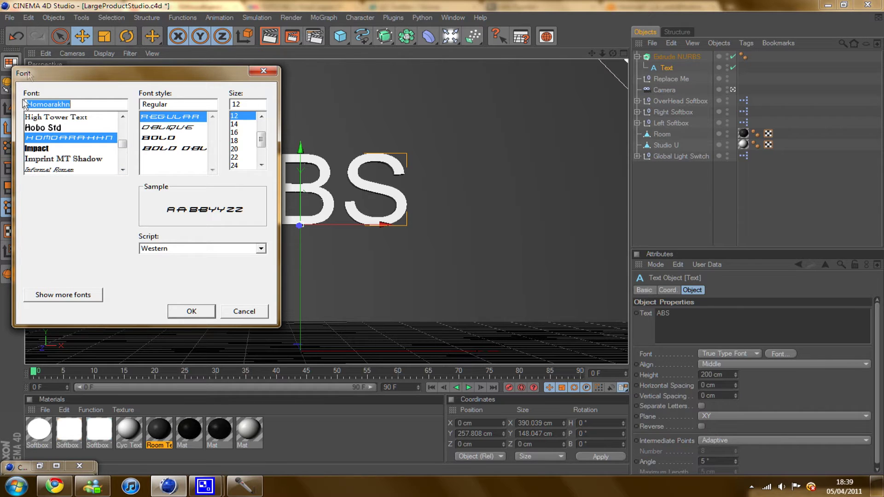
left_click(194, 312)
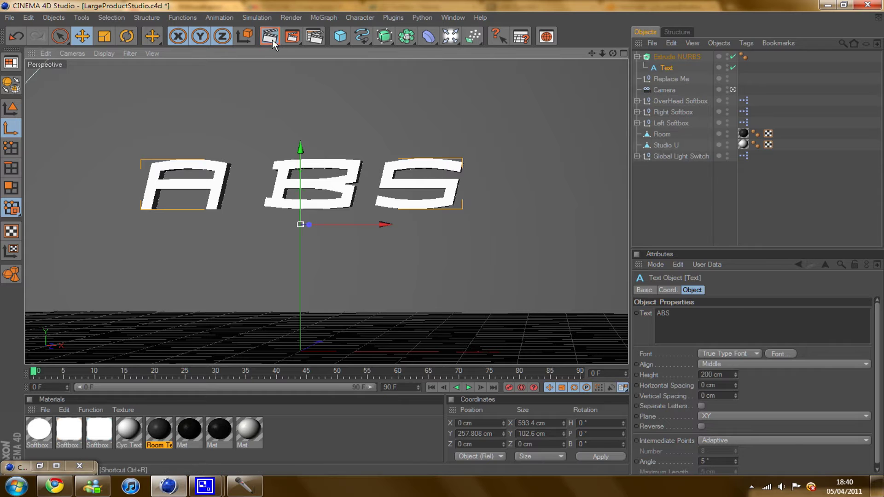
Step: Render a preview of the view and deepen the Extrude NURBS to a Z movement of 86 cm
left_click(270, 36)
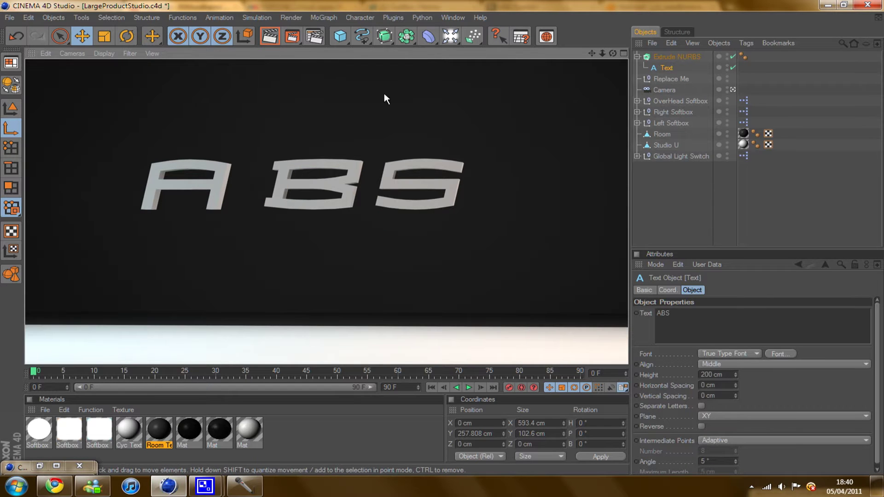
left_click(609, 51)
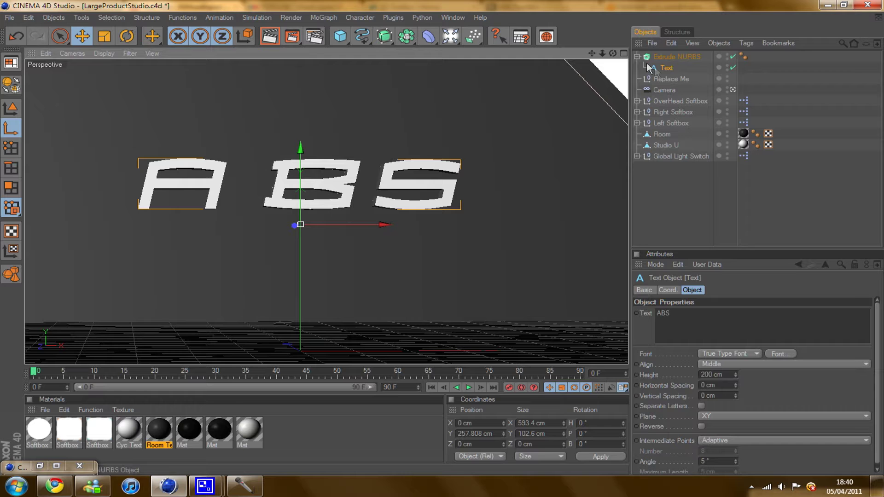
left_click(674, 57)
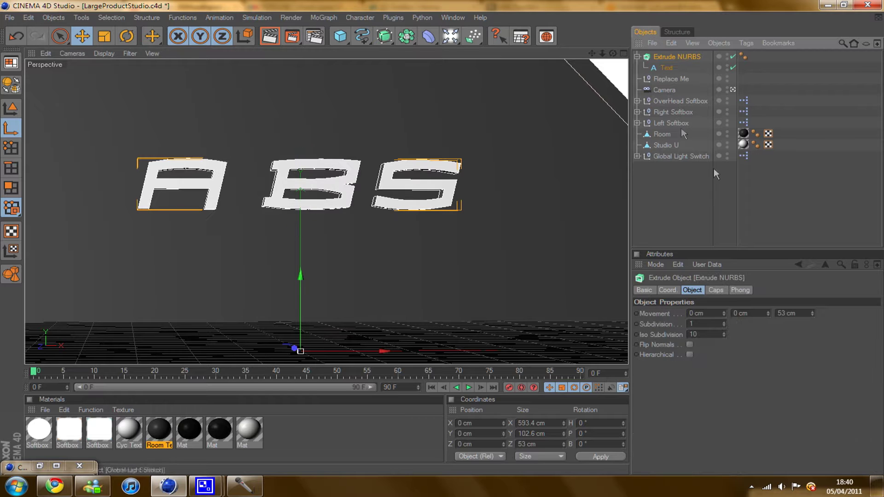
left_click(813, 311)
left_click_drag(814, 310, 814, 310)
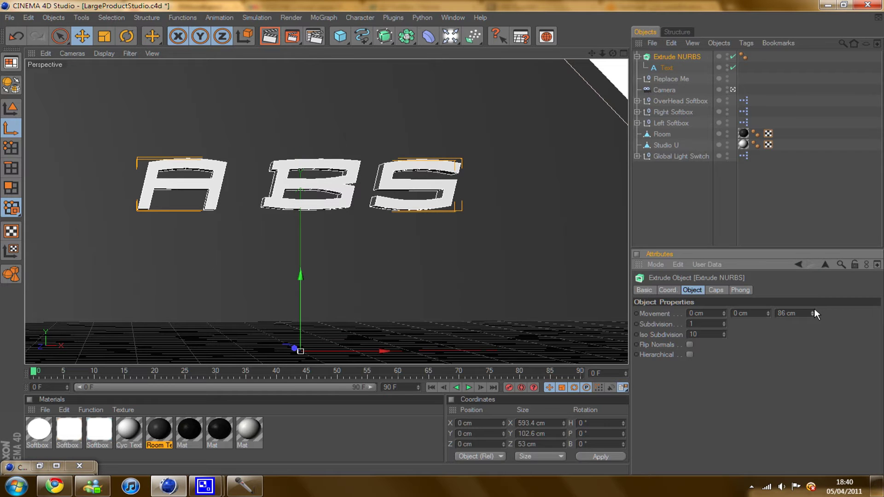
Step: Duplicate the Extrude NURBS object together with its Text child
left_click_drag(613, 53, 442, 238)
left_click(664, 67)
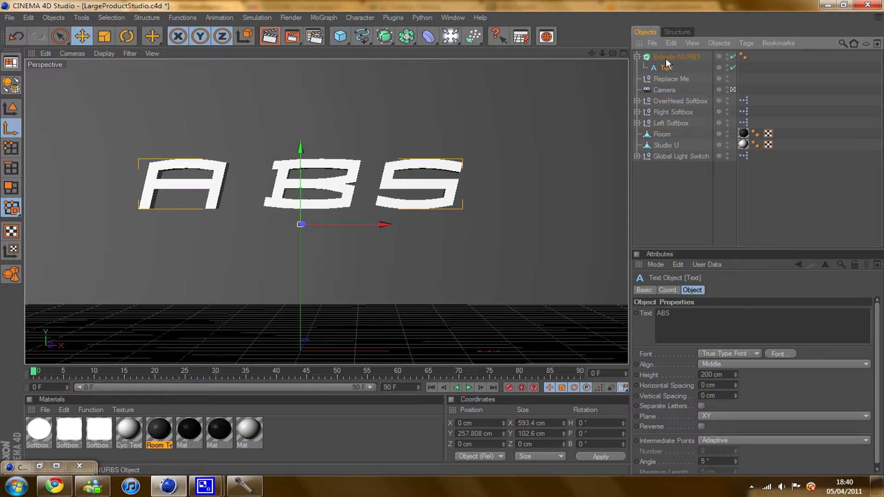
left_click(665, 59, "shift")
key("ctrl+c")
key("ctrl+v")
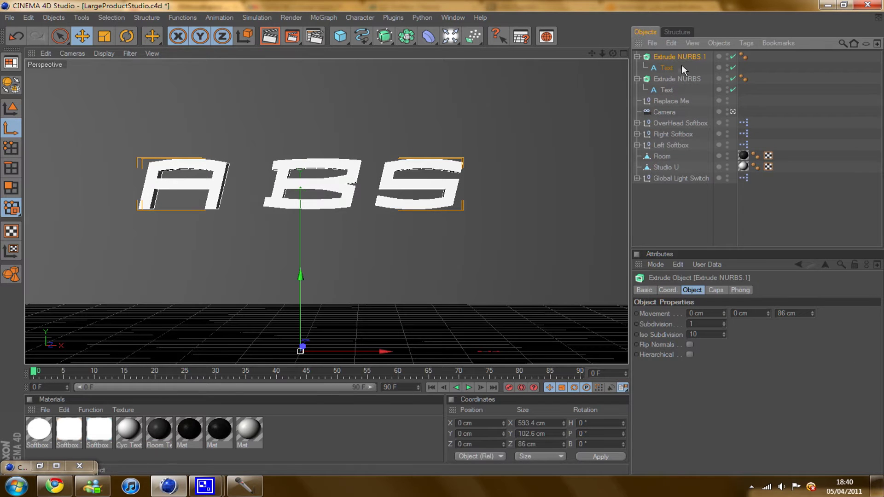
Step: Move the original Extrude NURBS and its Text child along Z to about 39.5 cm, behind the copy
left_click(677, 78)
left_click(667, 90, "ctrl")
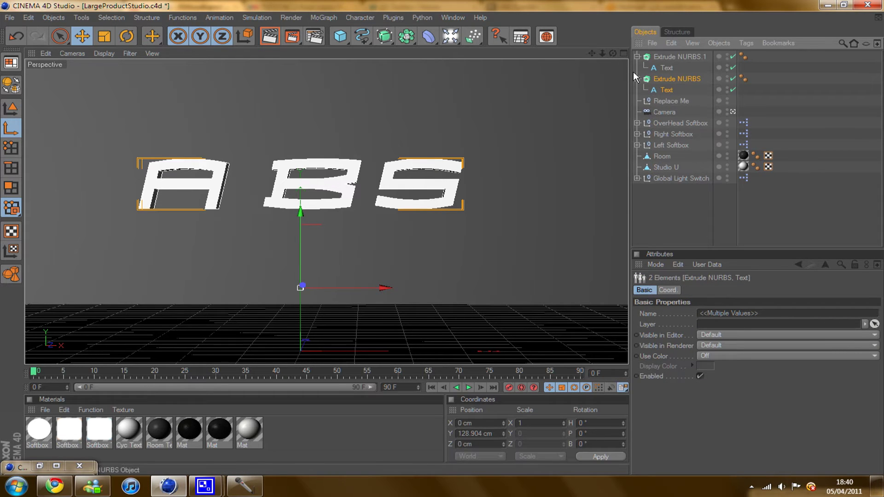
left_click_drag(612, 54, 444, 237)
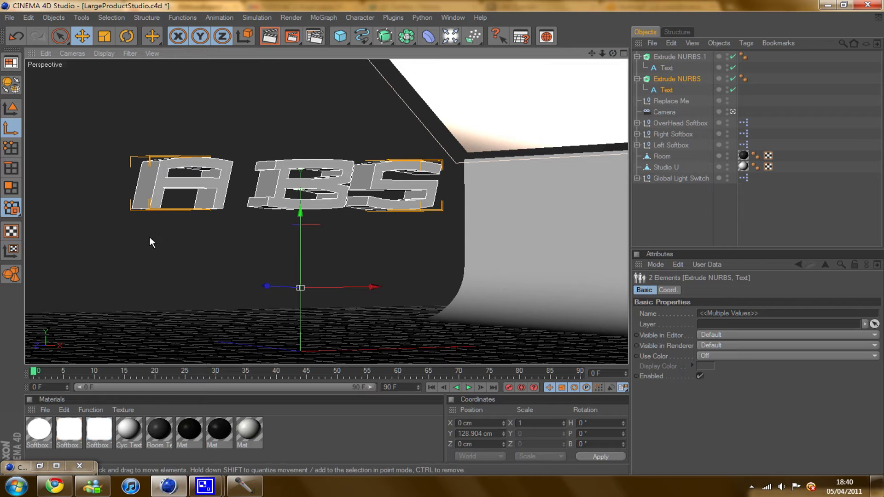
left_click(9, 133)
left_click_drag(271, 286, 442, 239)
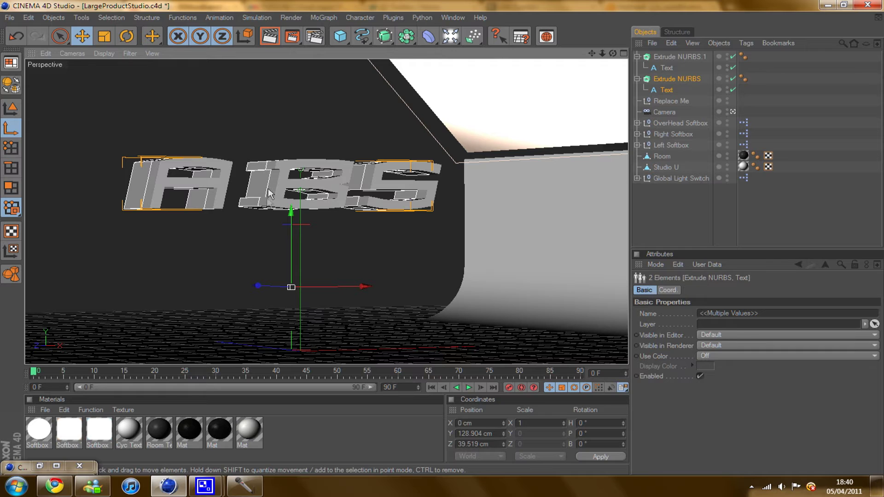
Step: Set the start cap of the original Extrude NURBS to Fillet
left_click(669, 80)
left_click(714, 290)
left_click(710, 313)
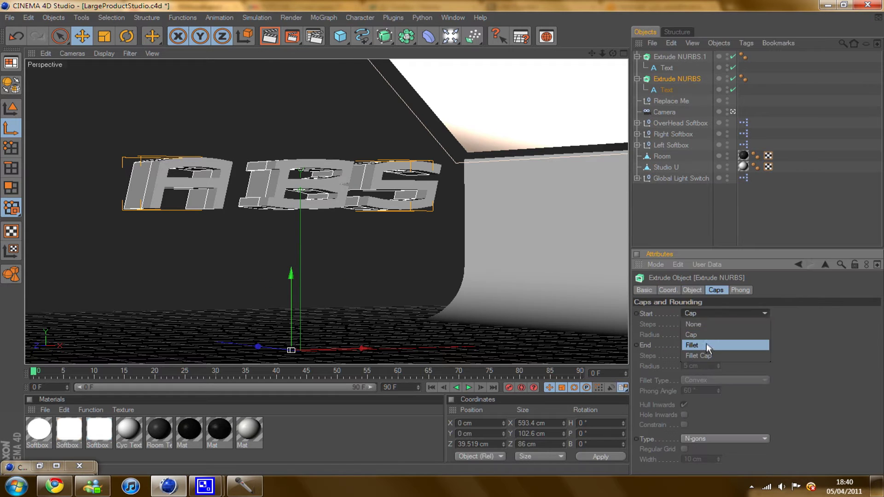
left_click(706, 343)
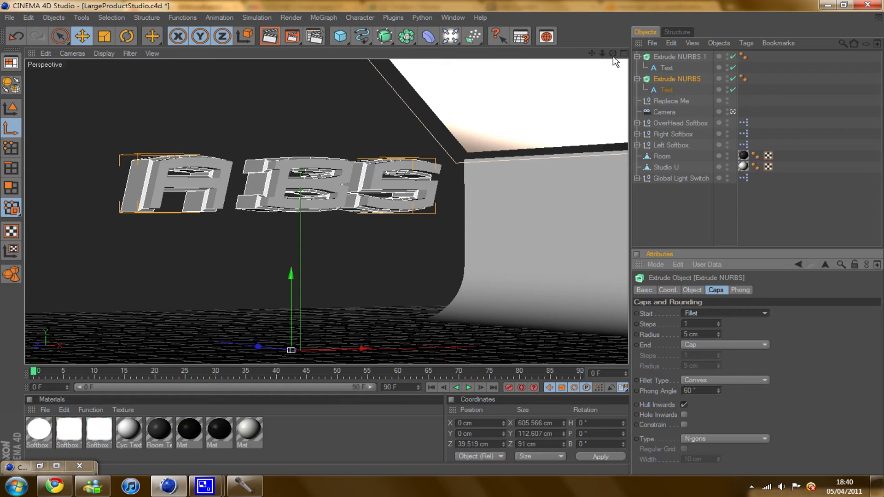
Step: Render a preview of the filleted ABS text from a near-frontal view
left_click_drag(613, 54, 442, 237)
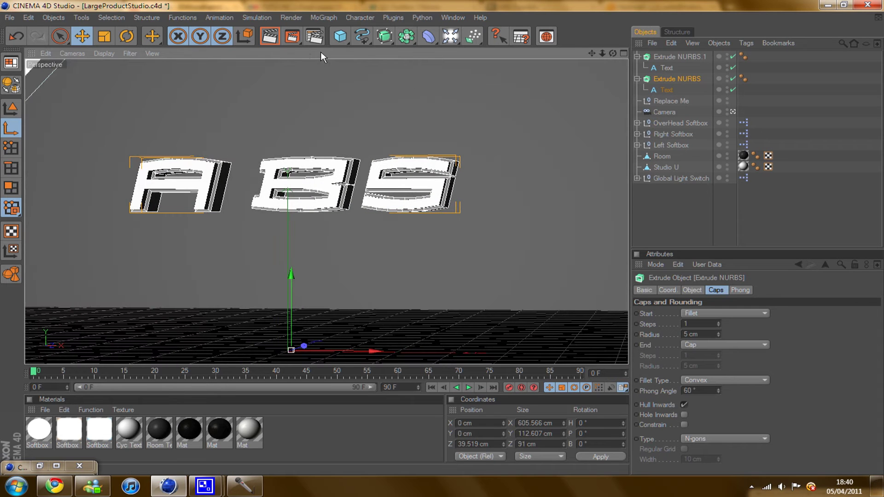
left_click(269, 36)
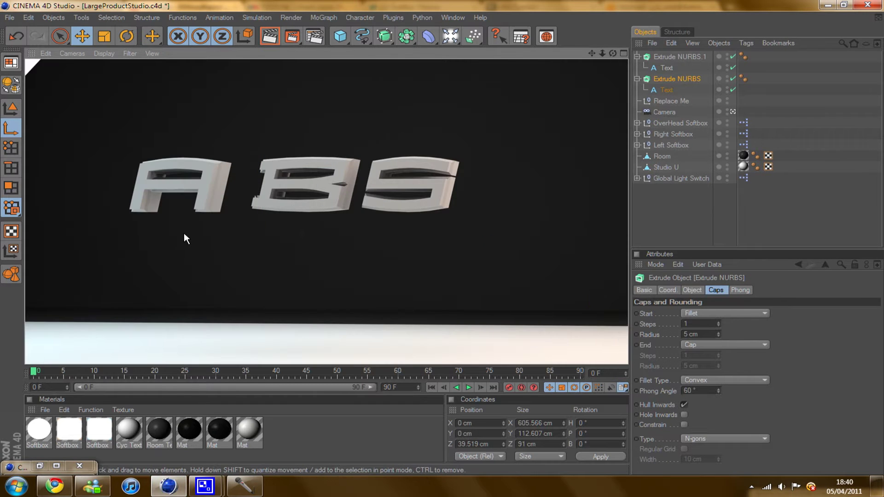
left_click(442, 239)
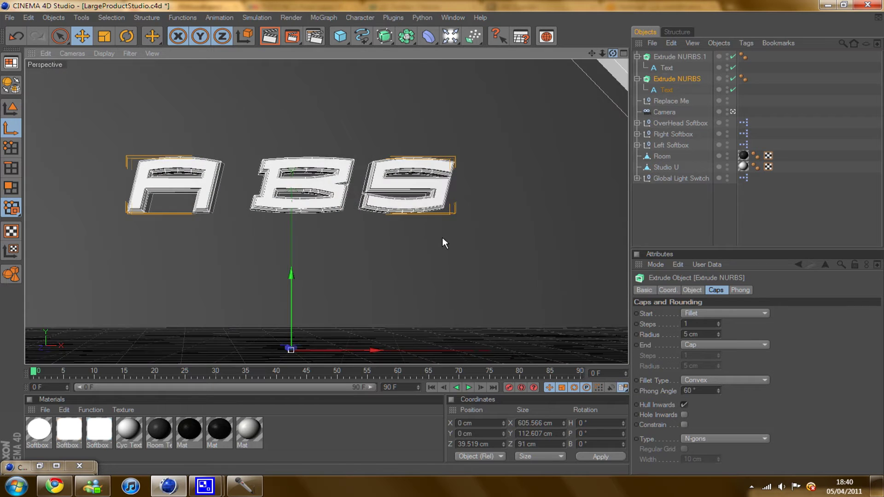
Step: Load the Danel Candy material from the Prime preset library's Materials/Misc folder into the scene
left_click(40, 466)
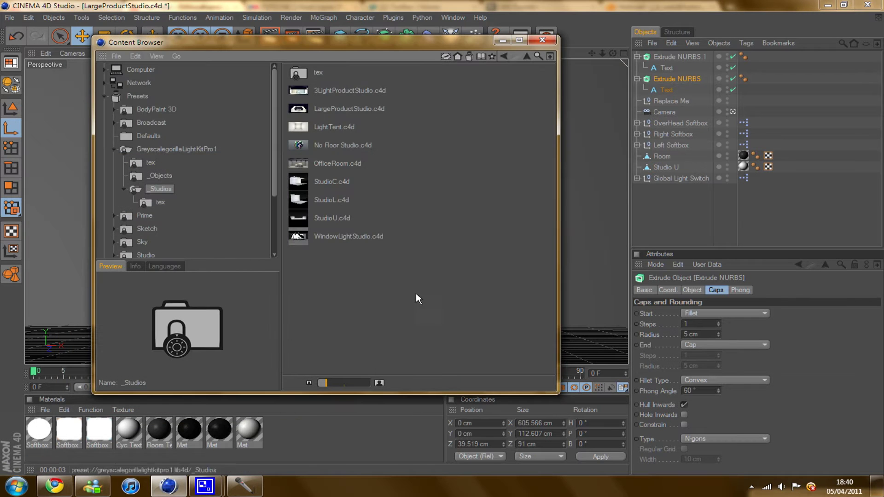
double_click(143, 219)
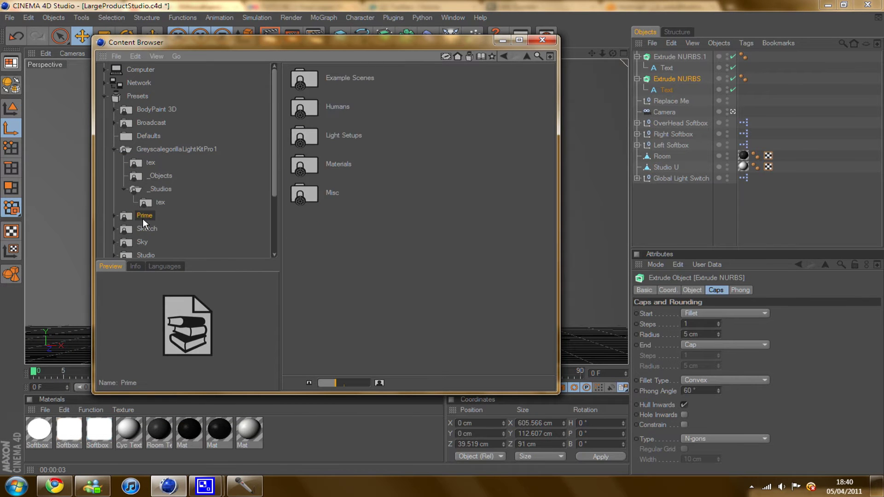
double_click(312, 163)
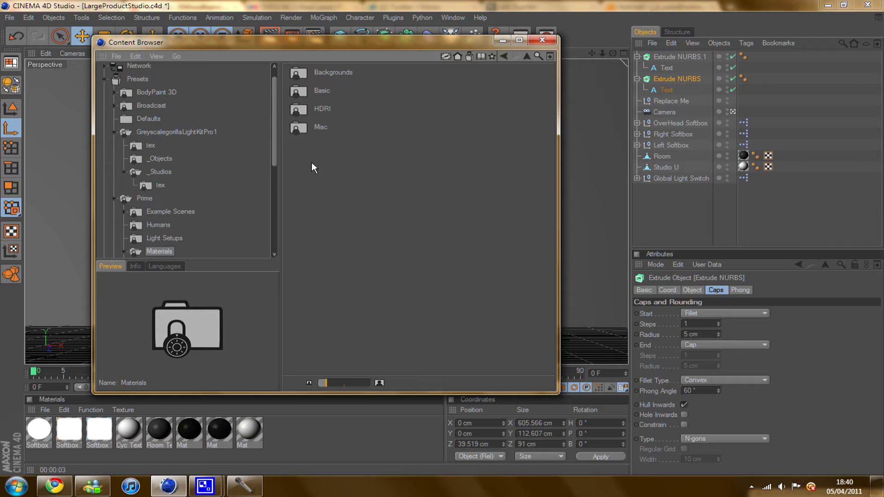
double_click(302, 128)
scroll(418, 355, "down", 5)
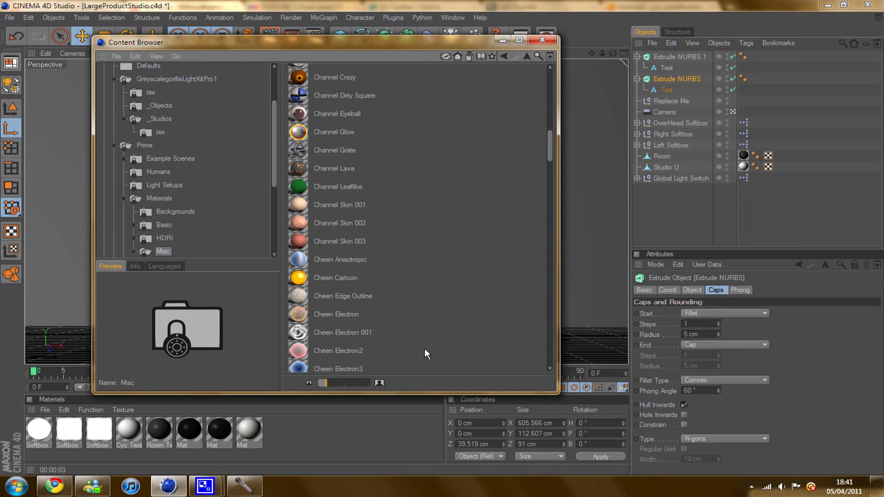
scroll(425, 349, "down", 6)
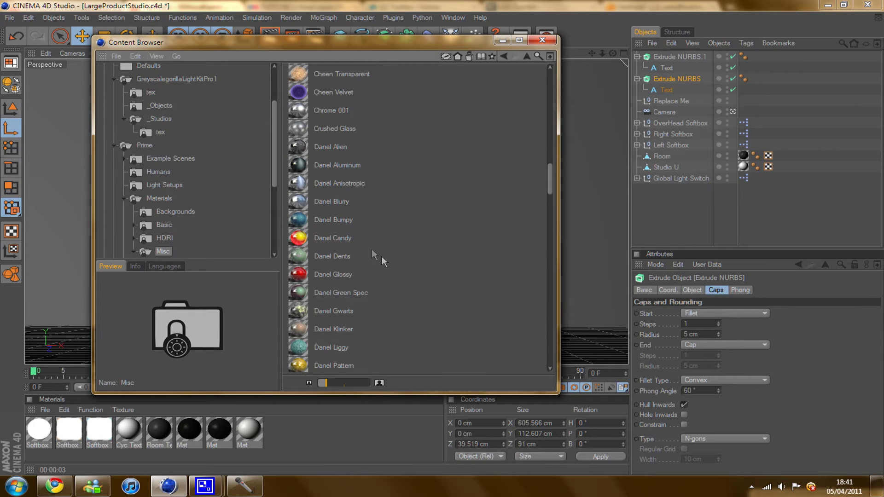
double_click(332, 235)
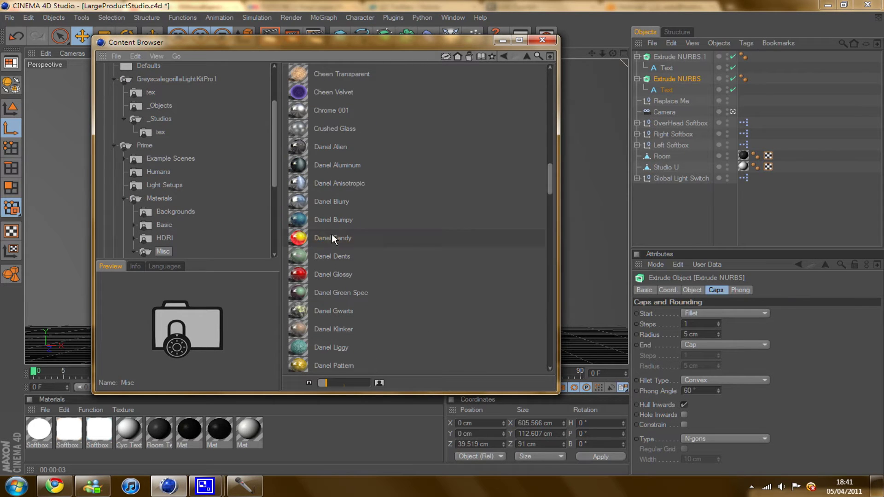
left_click(508, 44)
Step: Set the diffuse color of the Danel Candy material to black
double_click(38, 429)
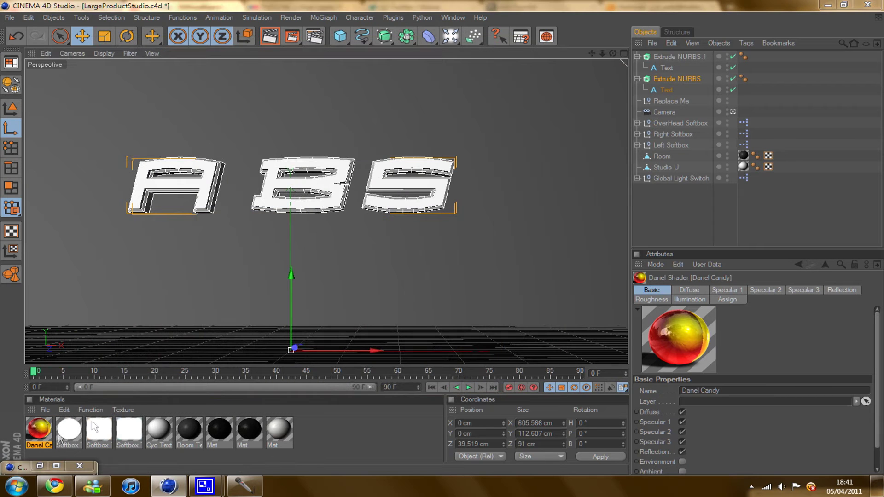
left_click(234, 261)
left_click(317, 113)
left_click(257, 125)
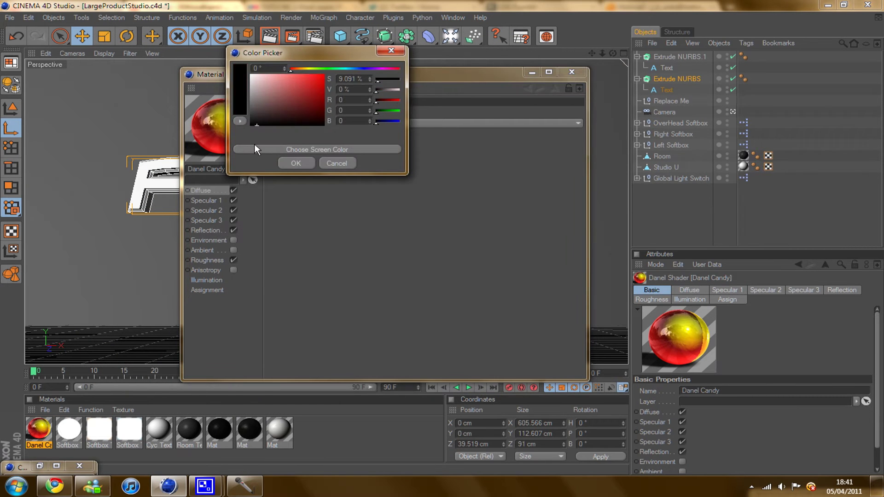
left_click(296, 163)
left_click(532, 72)
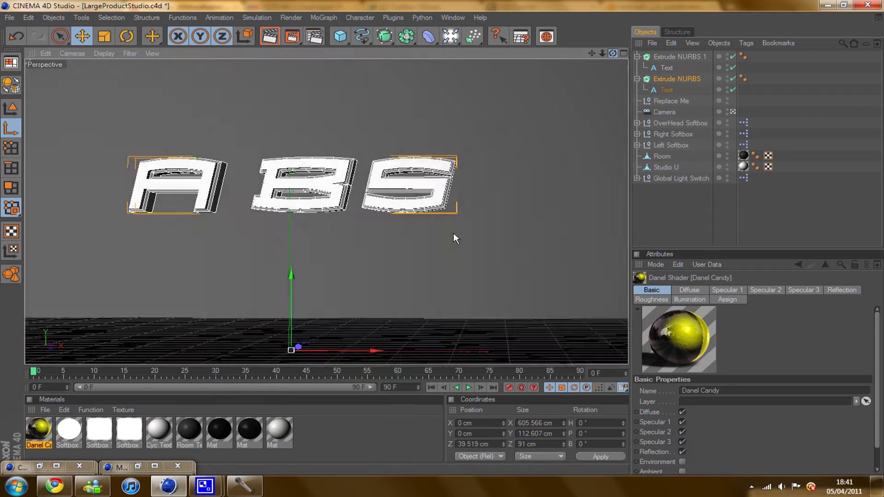
Step: Apply the black Danel Candy material to the back Extrude NURBS and render a preview of the view
left_click_drag(453, 233, 336, 237, "alt")
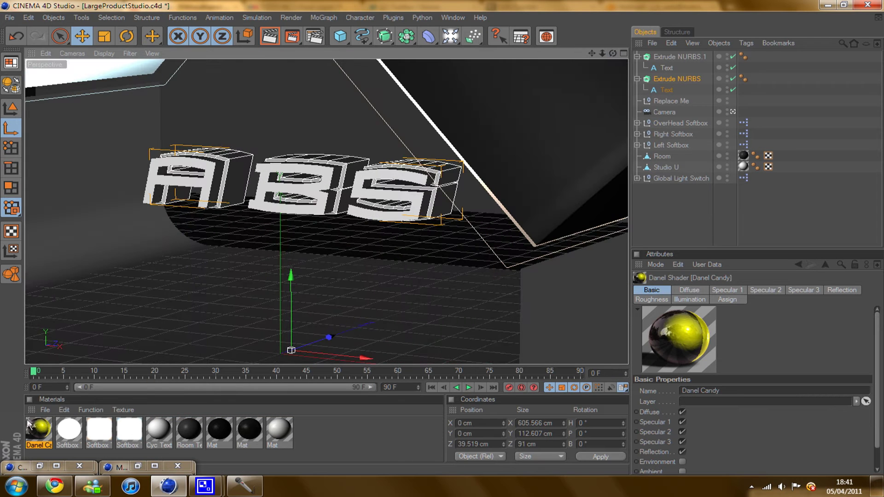
left_click_drag(277, 116, 245, 160)
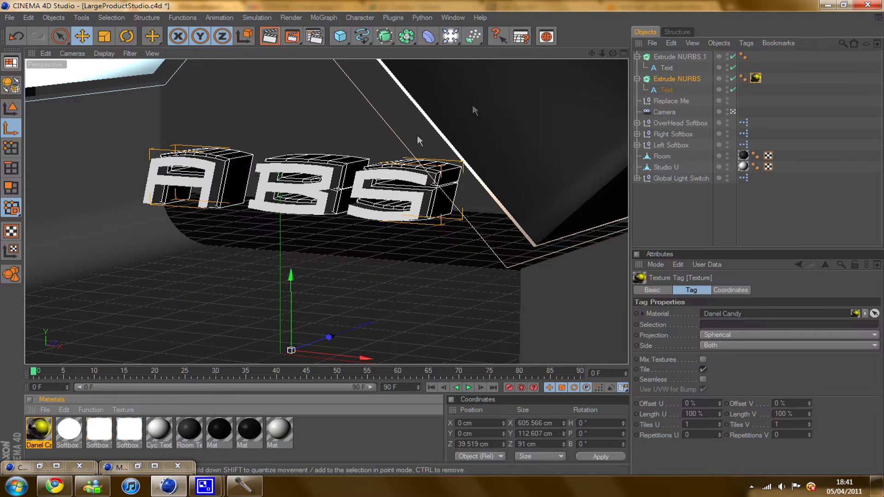
left_click_drag(613, 53, 443, 237)
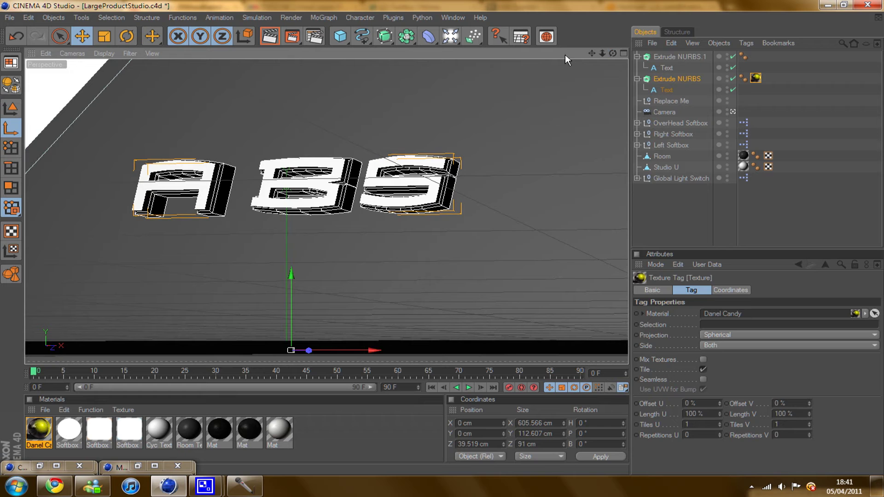
left_click(270, 37)
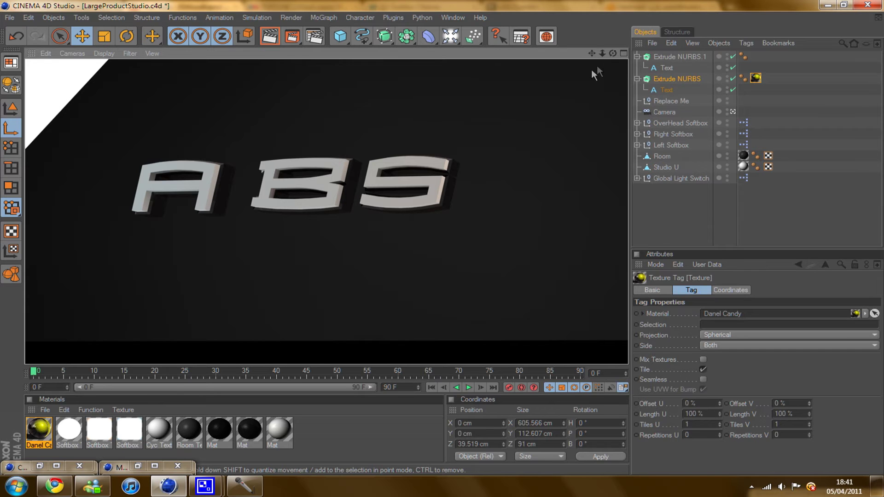
left_click_drag(612, 53, 429, 272)
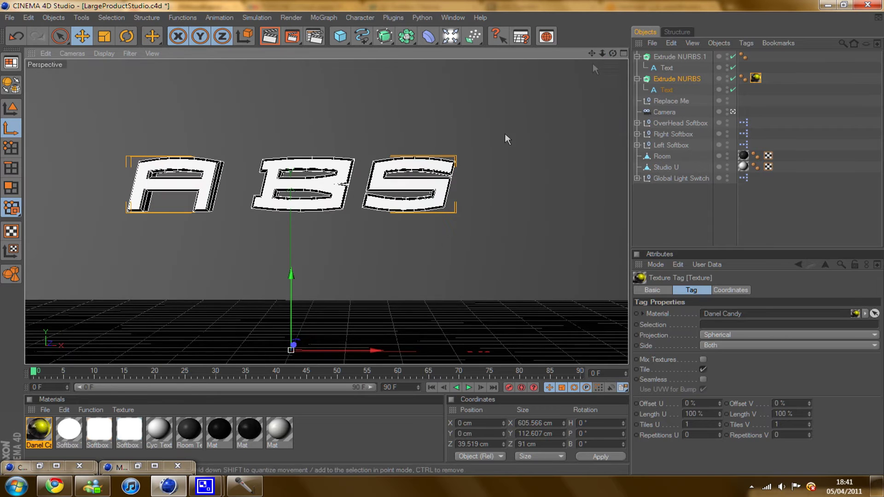
Step: Duplicate the Danel Candy material and set the copy's diffuse color to white
left_click(42, 442)
key("ctrl+c")
key("ctrl+v")
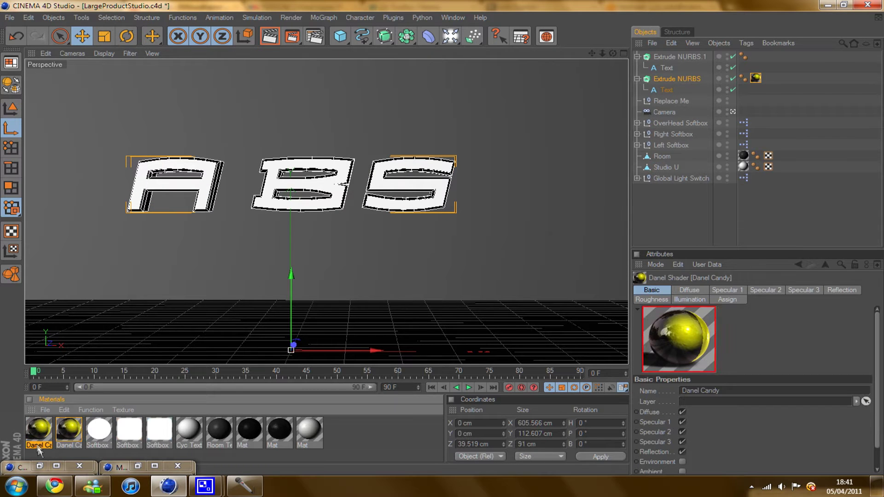
double_click(39, 442)
left_click(317, 114)
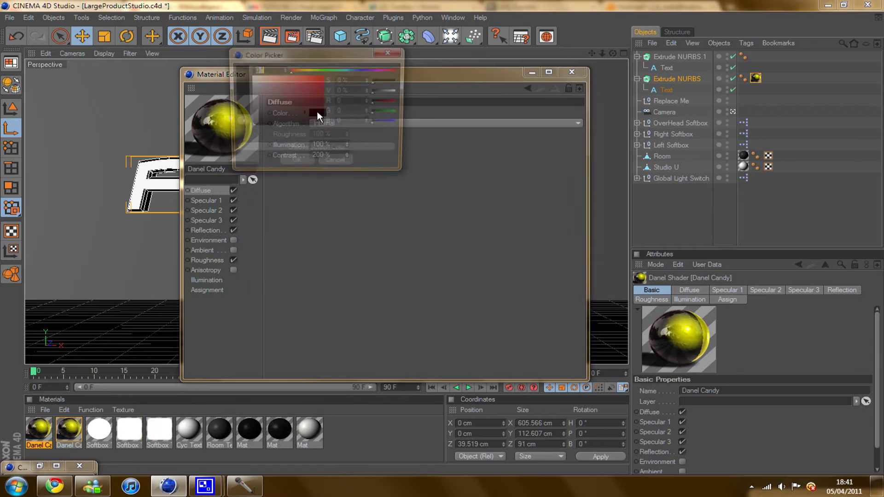
left_click_drag(264, 95, 250, 74)
left_click(299, 163)
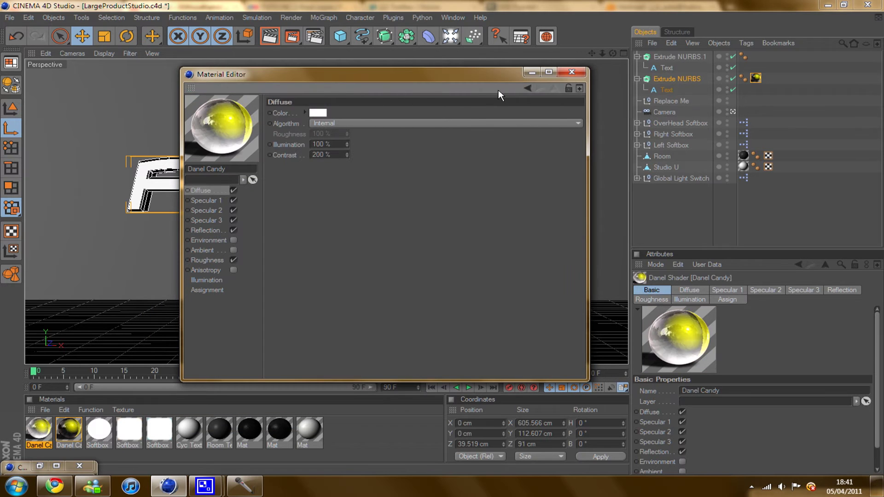
left_click(532, 73)
Step: Apply the white Danel Candy copy to the front Extrude NURBS.1 and render a preview of the view
left_click_drag(44, 428, 197, 182)
left_click_drag(614, 52, 442, 237)
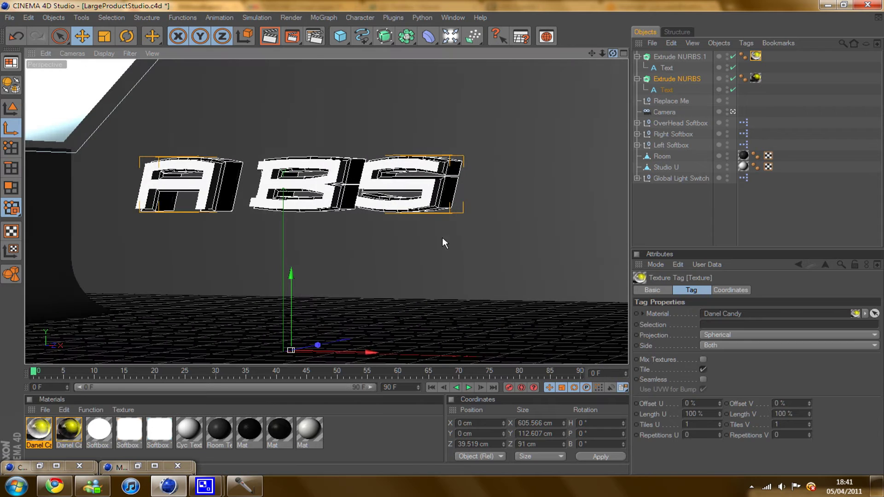
key("ctrl+r")
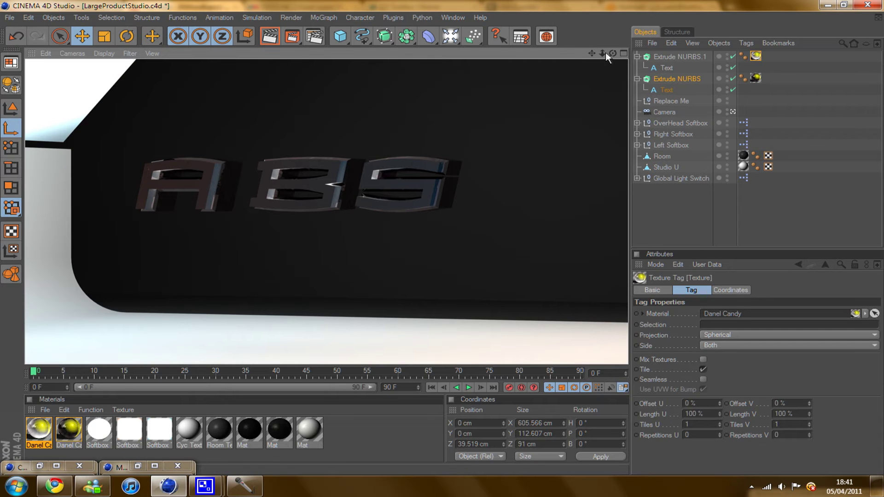
mouse_move(613, 54)
left_mouse_down()
mouse_move(442, 238)
mouse_move(486, 238)
left_mouse_up()
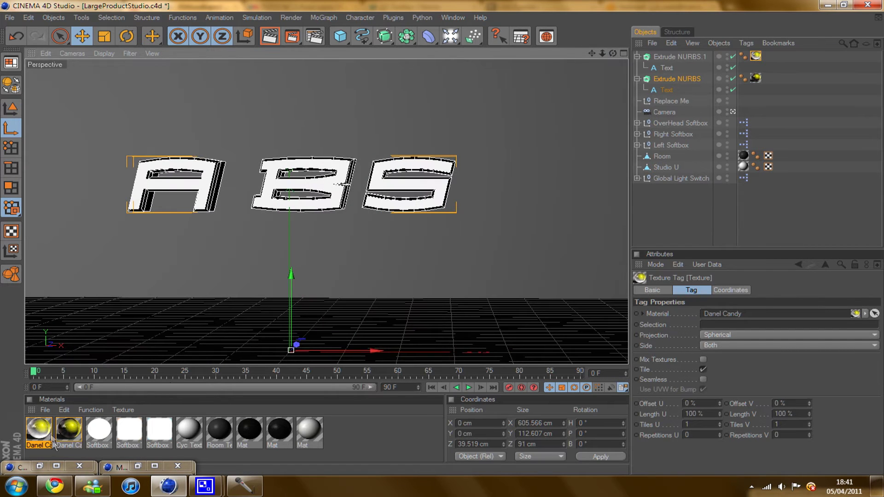
Step: Disable Roughness, Specular 2 and Specular 3 in the white Danel Candy material, leaving Reflection enabled
double_click(39, 428)
left_click(234, 260)
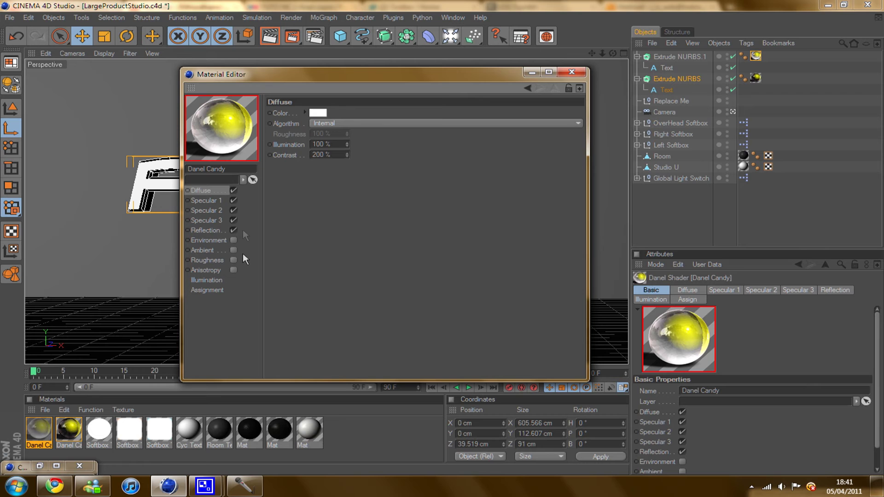
left_click(233, 210)
left_click(233, 230)
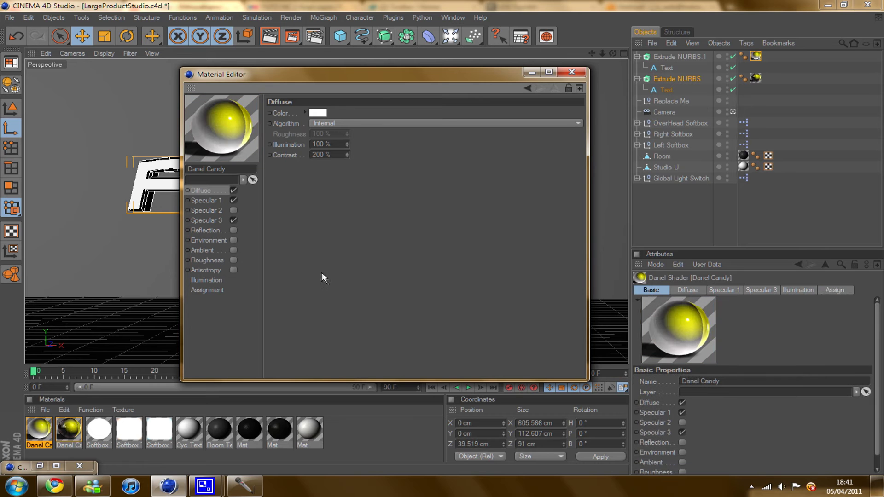
left_click(234, 220)
left_click(233, 231)
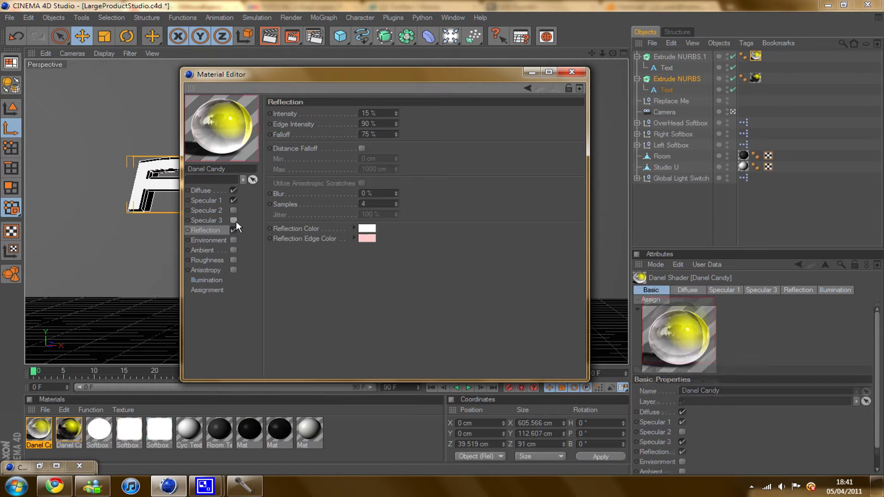
left_click(530, 73)
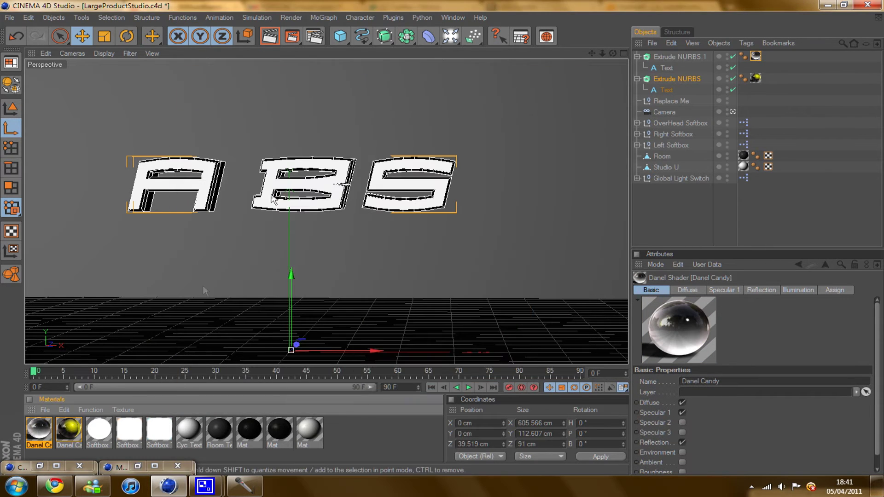
Step: Set the white Danel Candy material's reflection intensity to 47%, edge intensity to 45% and falloff to 0%
double_click(46, 434)
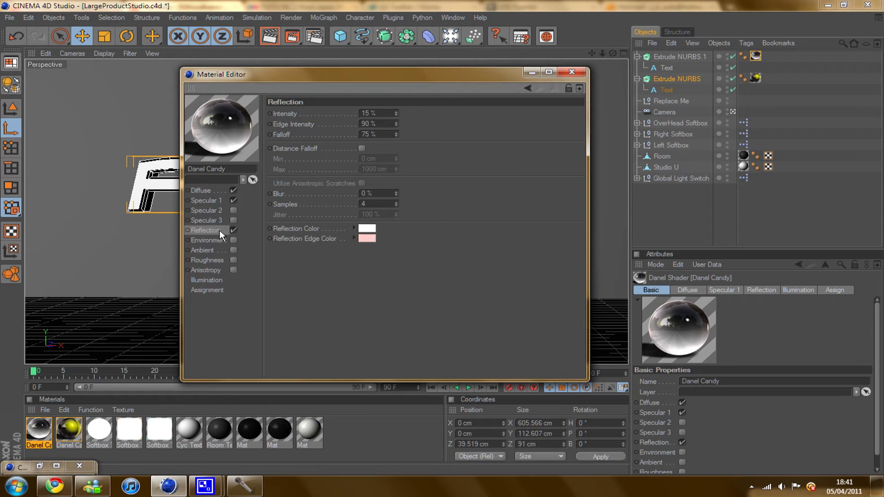
left_click(396, 115)
left_click_drag(398, 134, 397, 109)
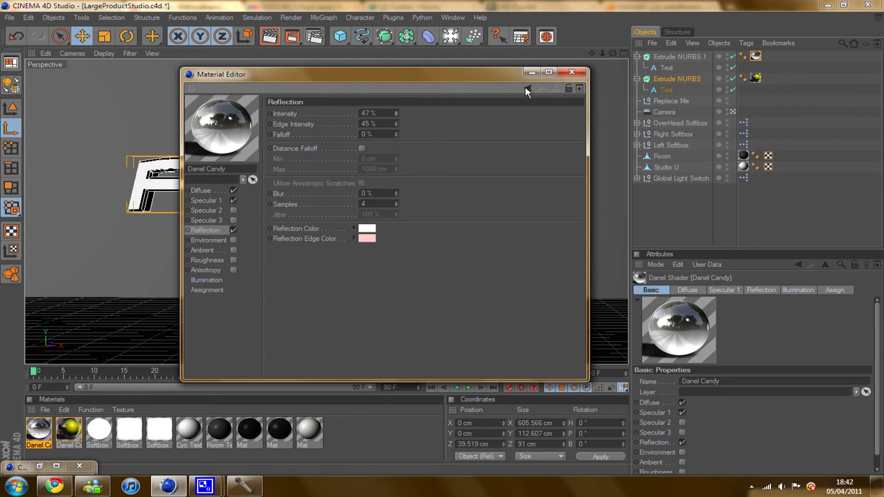
left_click(532, 72)
Step: Render a preview of the ABS text from an angled view to check the adjusted reflective material
left_click(623, 53)
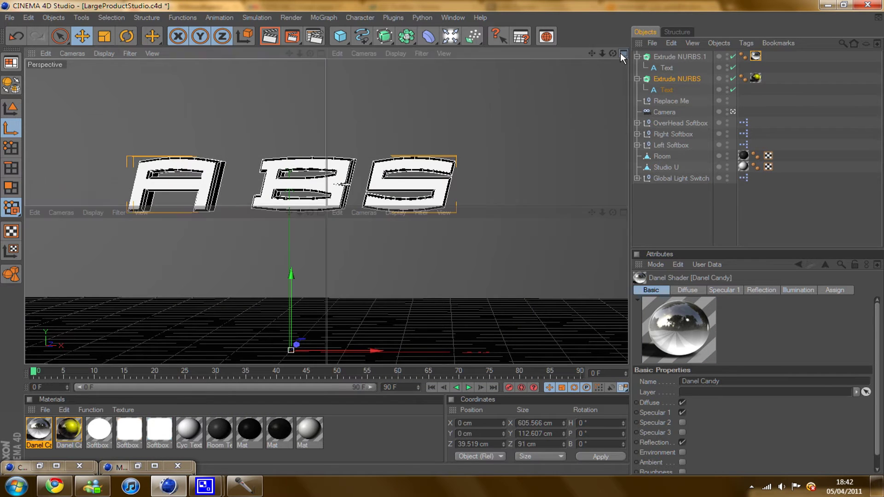
left_click(324, 55)
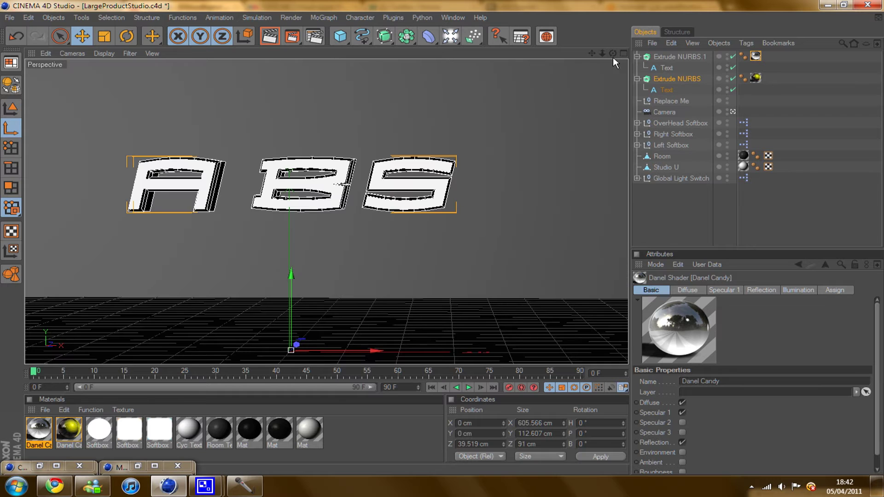
left_click_drag(613, 54, 465, 244)
left_click(275, 40)
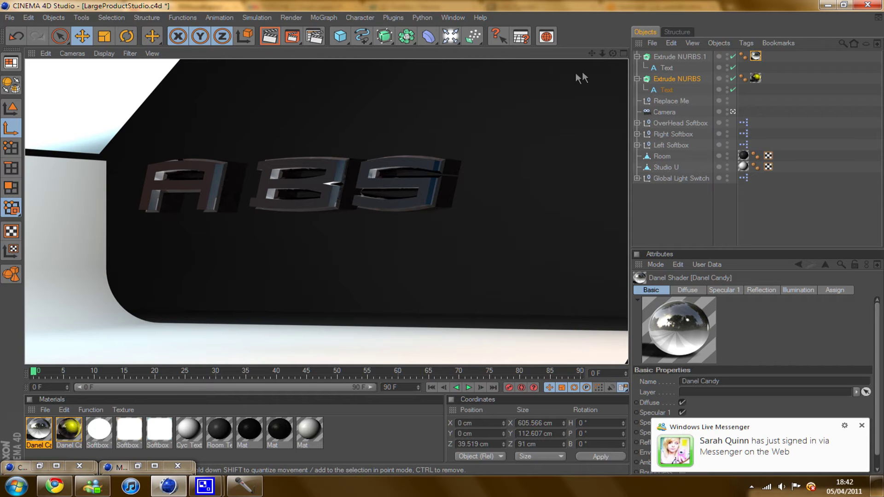
left_click_drag(613, 54, 441, 237)
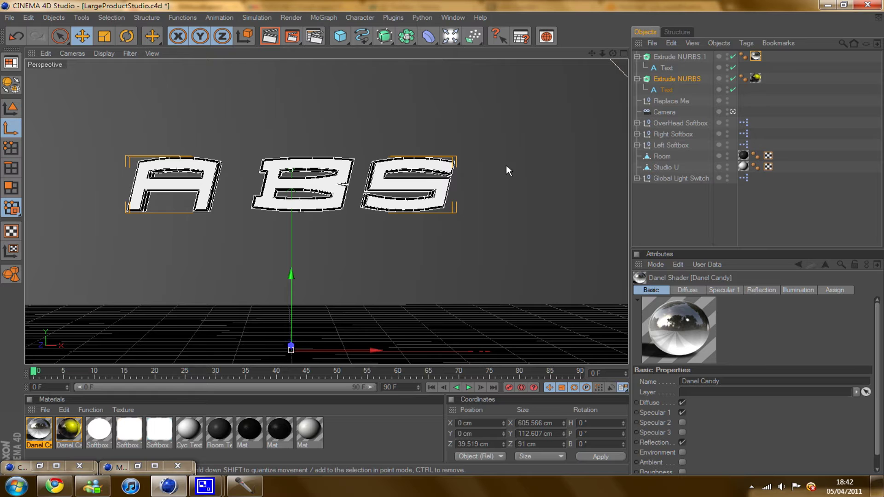
Step: Group both Extrude NURBS objects and their Text splines into a single null
left_click(667, 81)
left_click(674, 56, "shift")
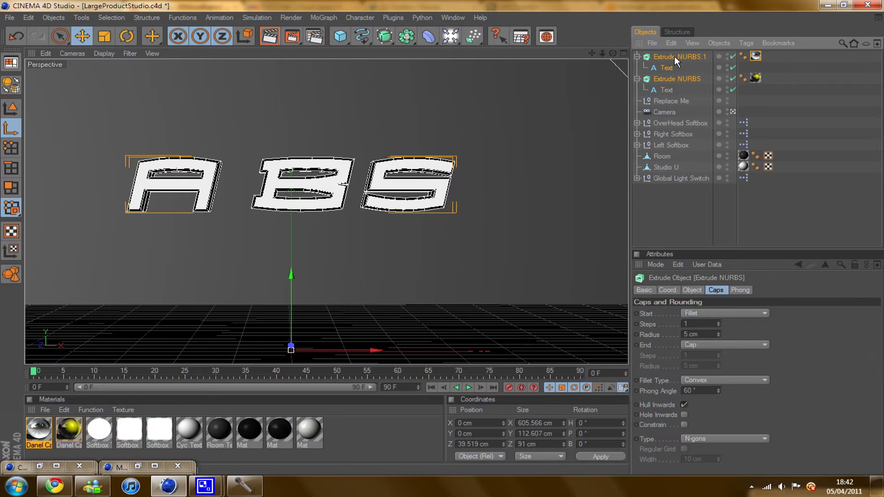
left_click(685, 91)
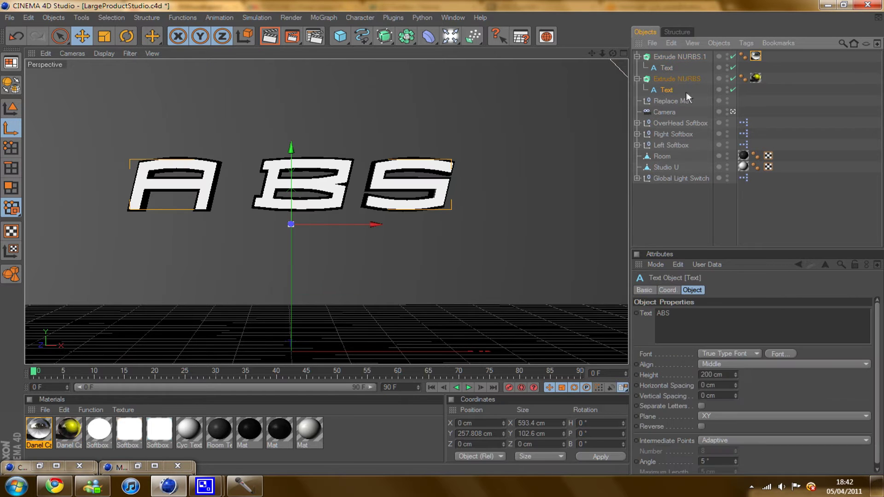
left_click(677, 58, "ctrl")
right_click(678, 58)
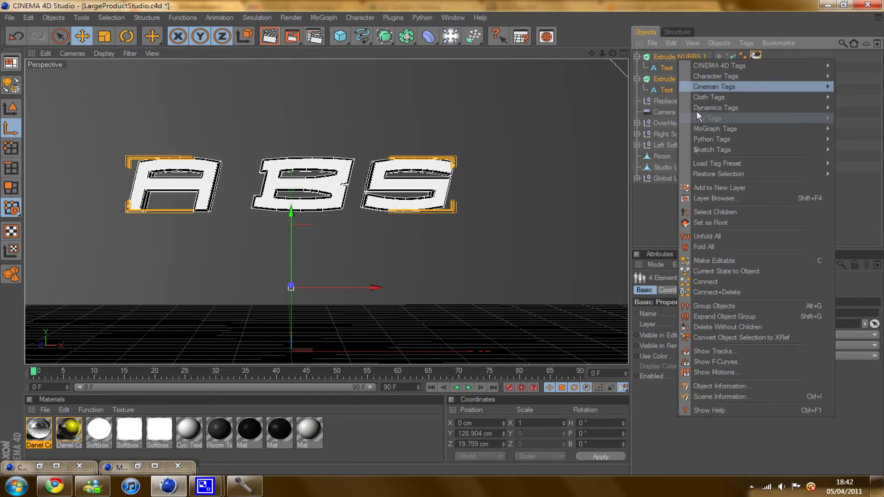
left_click(715, 305)
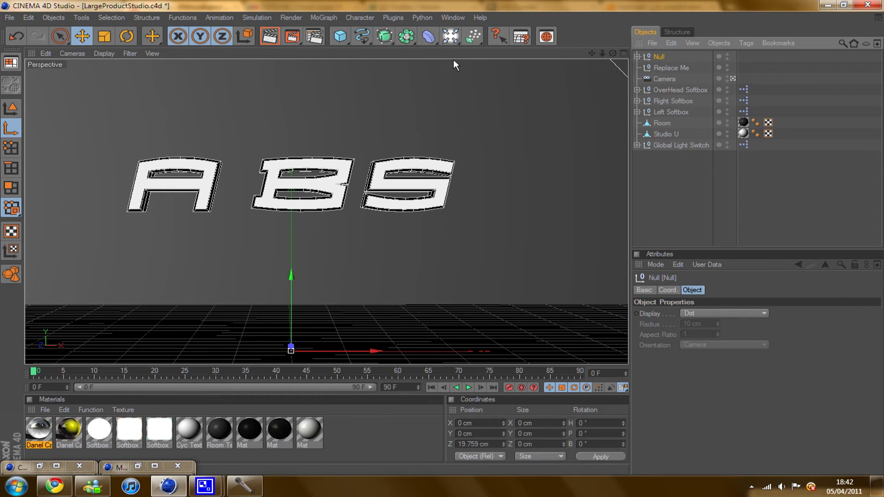
Step: Add an Explosion deformer and nest it inside the null that holds the extruded text
left_click(429, 38)
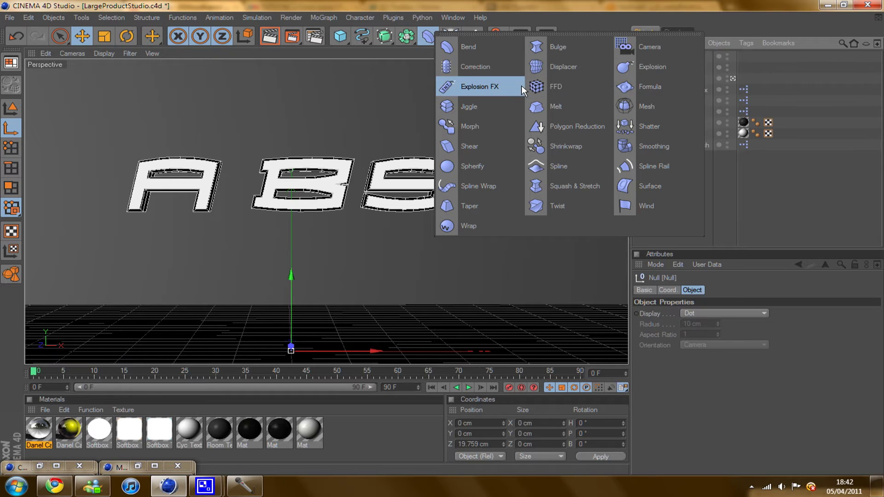
left_click(631, 65)
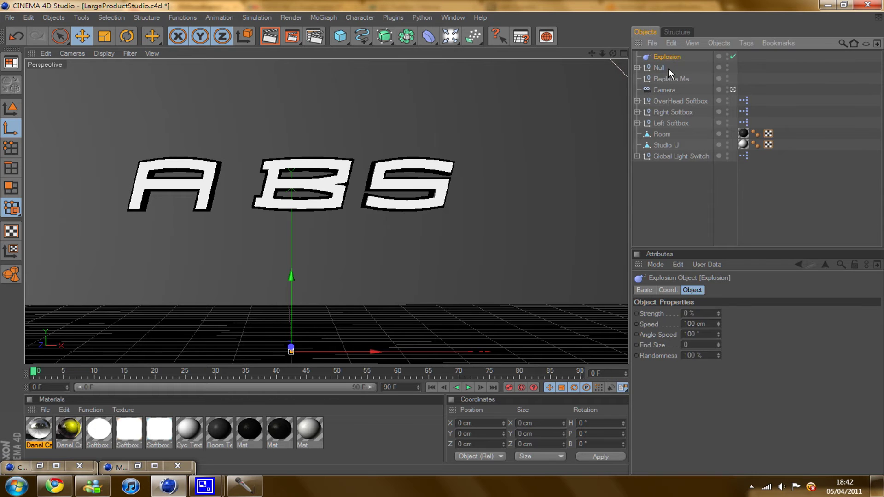
left_click_drag(666, 57, 667, 68)
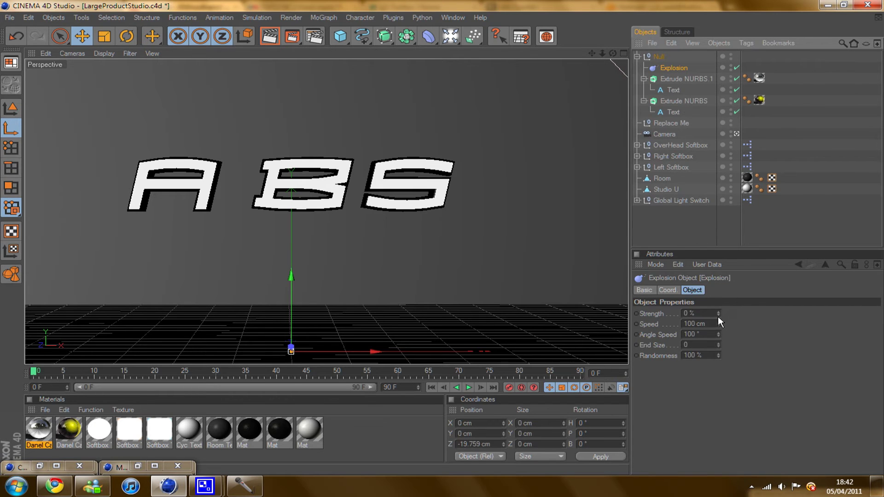
Step: Set the Explosion's strength to 6%, speed to -128 cm, angle speed to -1413°, end size to 1.13 and randomness to 95%
mouse_move(720, 313)
left_mouse_down()
mouse_move(720, 334)
mouse_move(719, 314)
left_mouse_up()
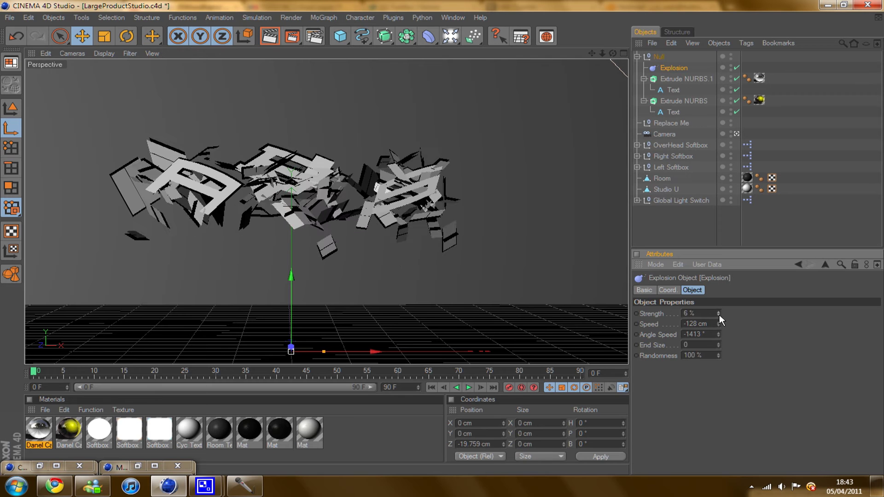
left_click(718, 344)
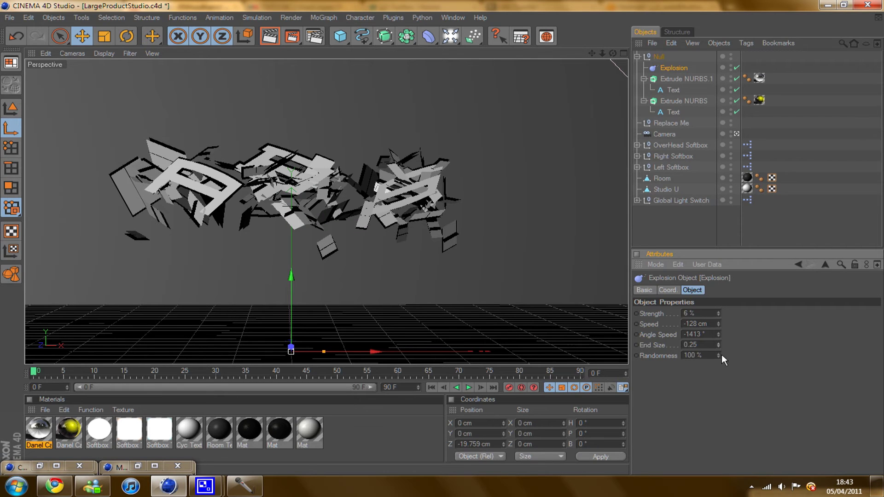
left_click_drag(718, 343, 719, 357)
Step: Render a closer preview of the exploded ABS text
scroll(552, 184, "up", 5)
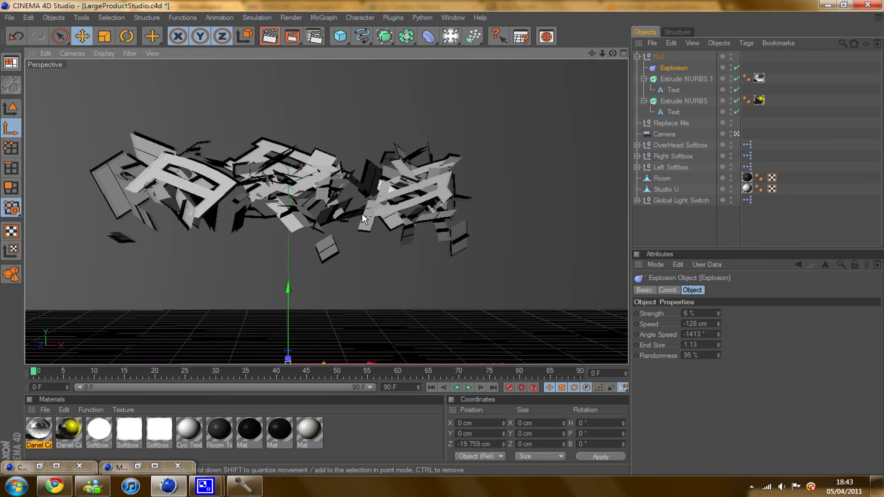
left_click_drag(592, 54, 621, 59)
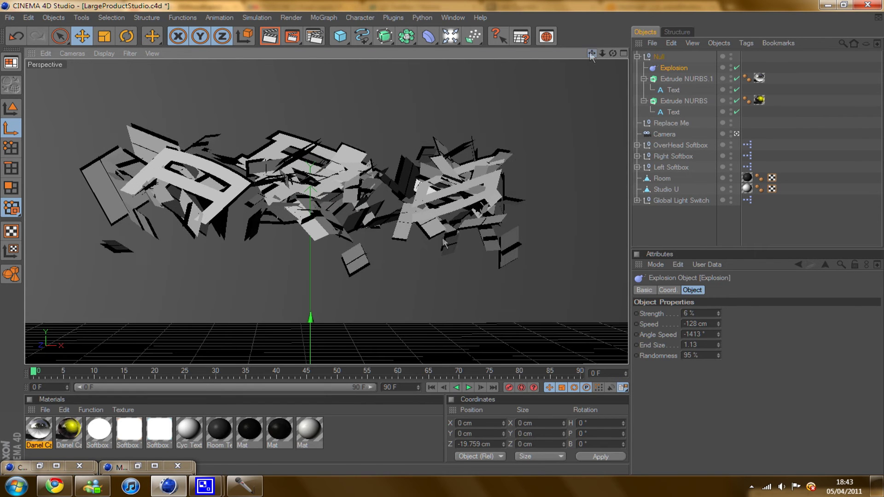
left_click(284, 37)
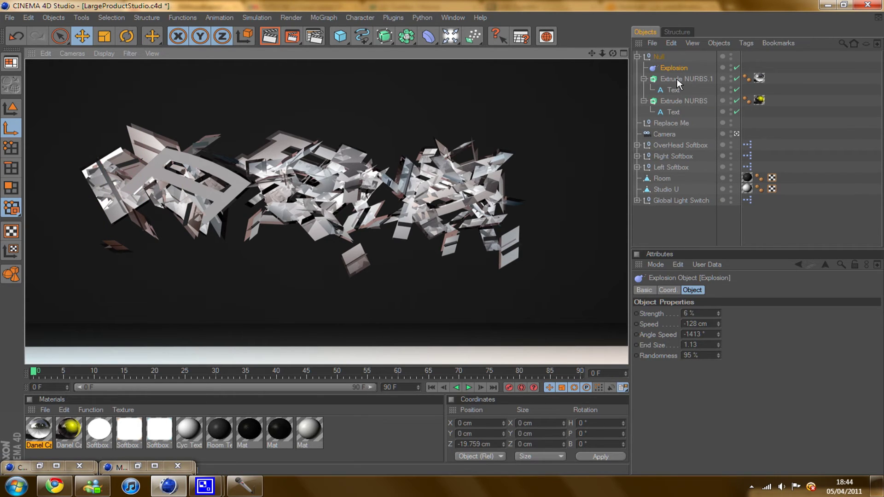
Step: Set the Explosion's strength to 10%, speed to -96 cm, angle speed to -2096° and end size to 10, and render a preview
left_click_drag(718, 322, 721, 346)
left_click(719, 314)
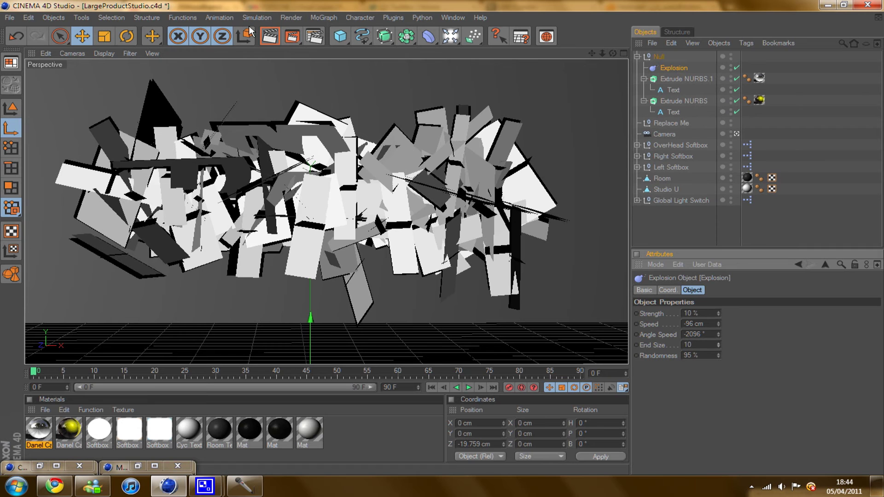
left_click(269, 36)
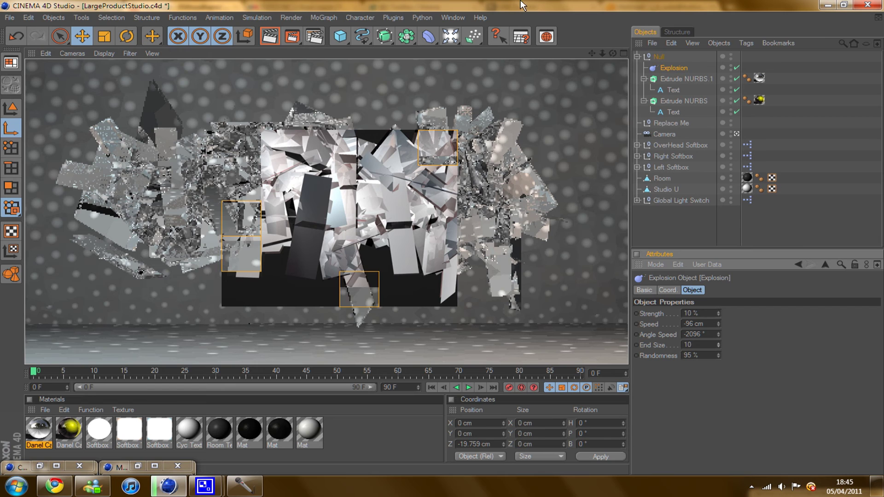
Step: Replace the material on Extrude NURBS.1 with the light grey Mat material and render a preview
left_click(433, 125)
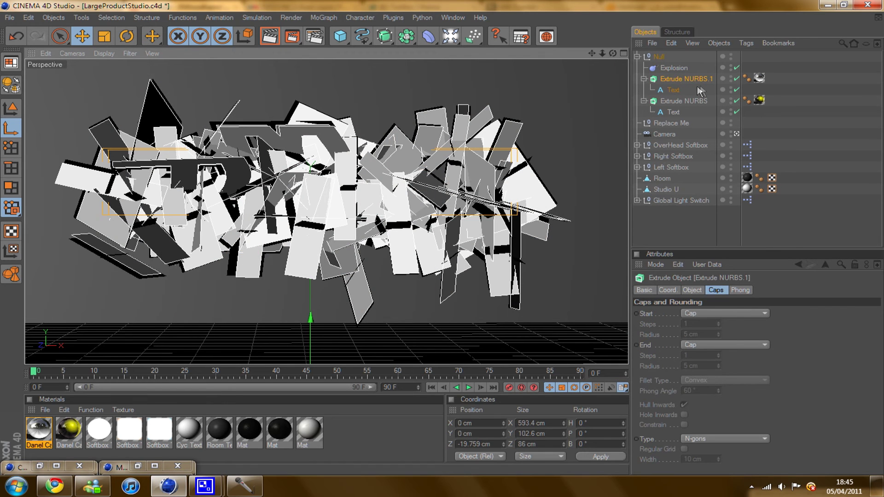
mouse_move(309, 430)
left_mouse_down()
mouse_move(777, 79)
mouse_move(759, 78)
left_mouse_up()
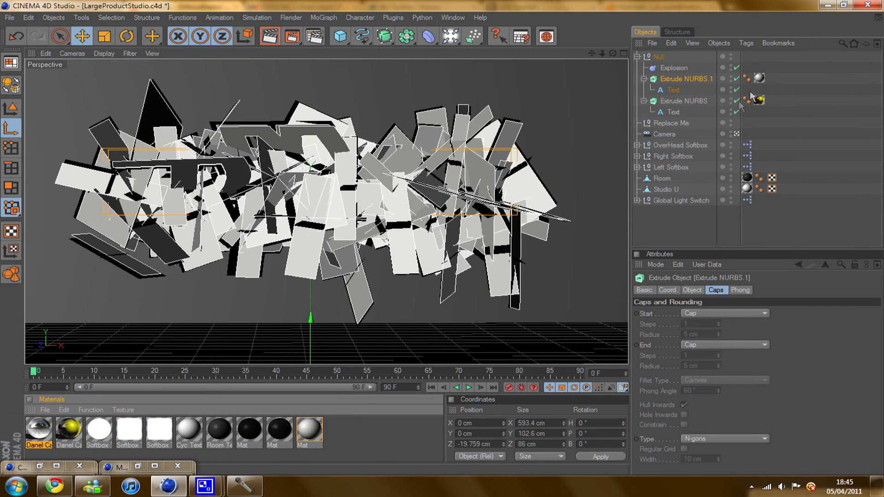
left_click(270, 37)
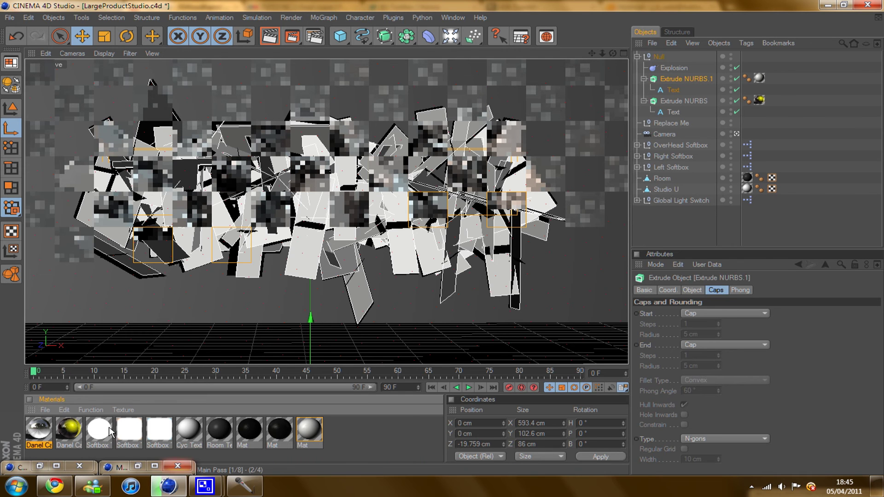